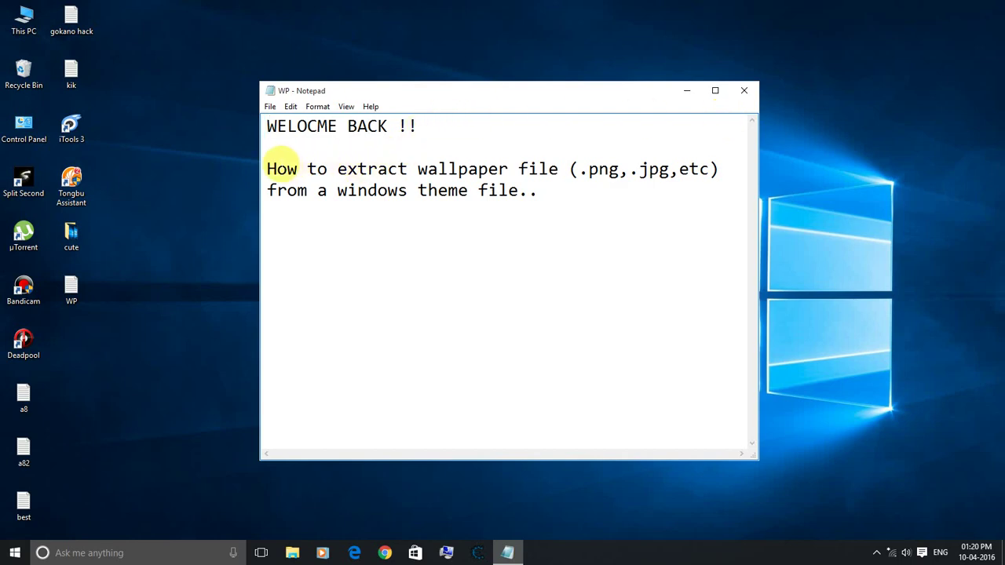
# Highlight the lines about extracting wallpaper files from a Windows theme file, then minimize the note.
pyautogui.moveTo(267, 169); pyautogui.dragTo(669, 169)
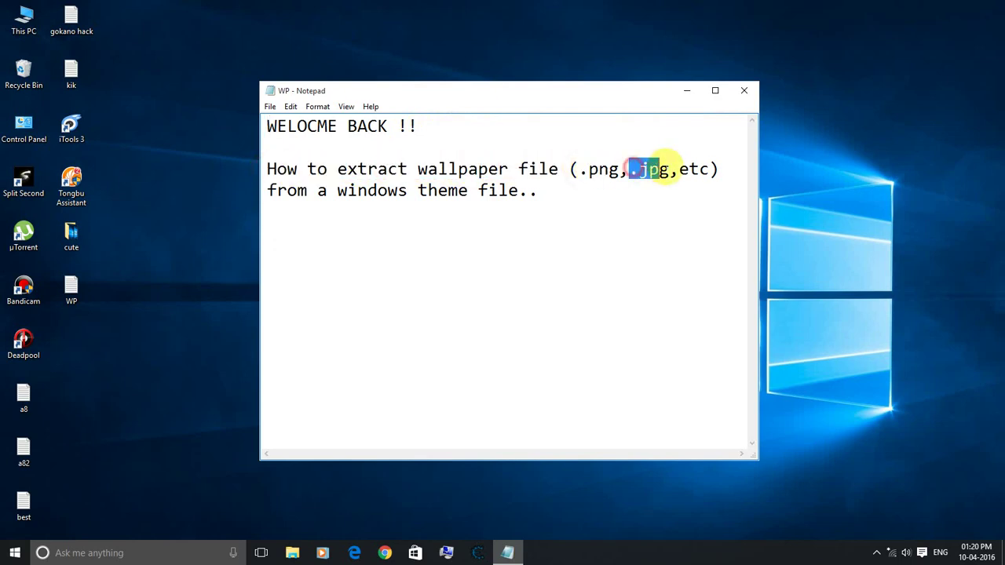
pyautogui.moveTo(276, 191); pyautogui.dragTo(539, 191)
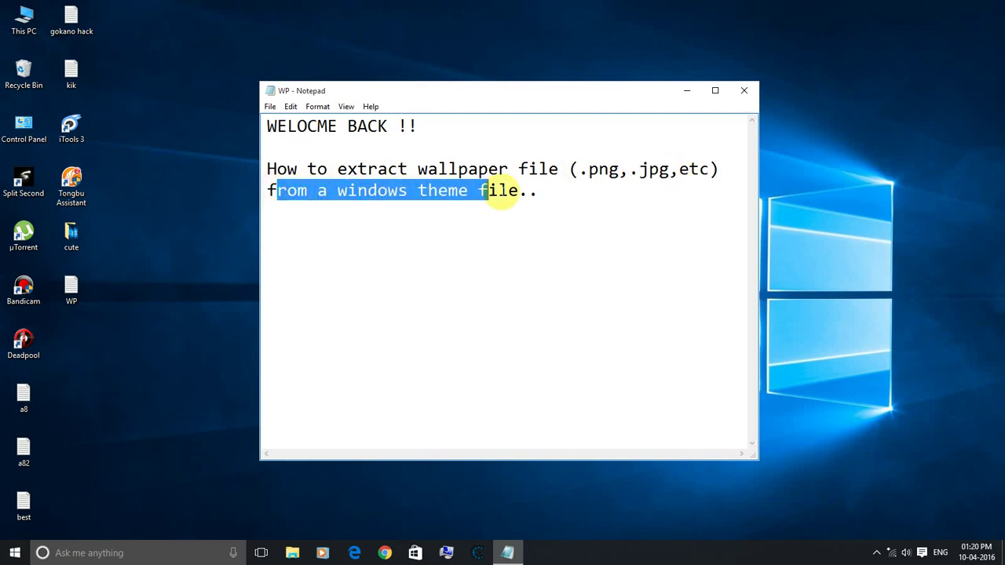
pyautogui.click(686, 94)
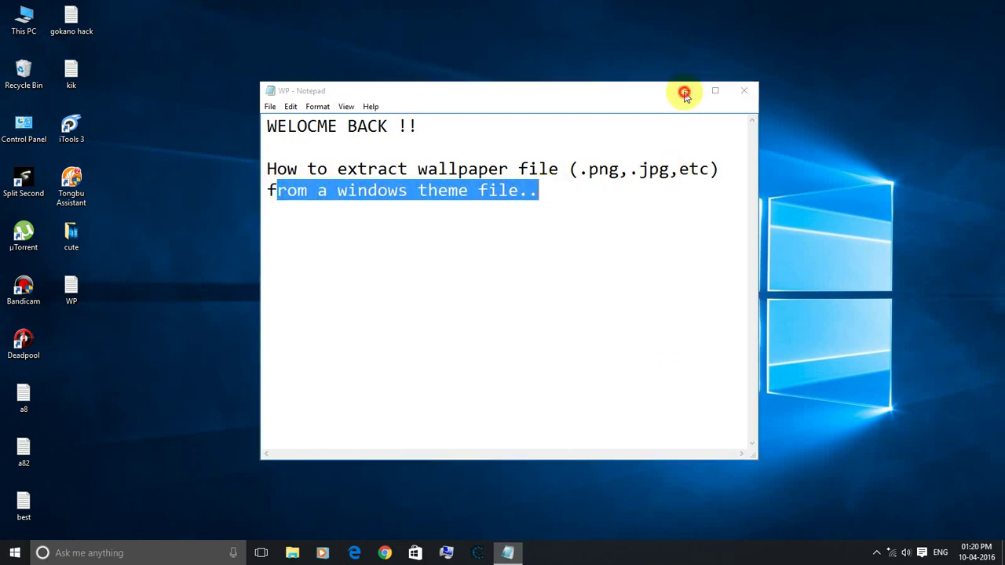
# Empty the Recycle Bin, confirming the permanent deletion.
pyautogui.moveTo(364, 179); pyautogui.dragTo(893, 410)
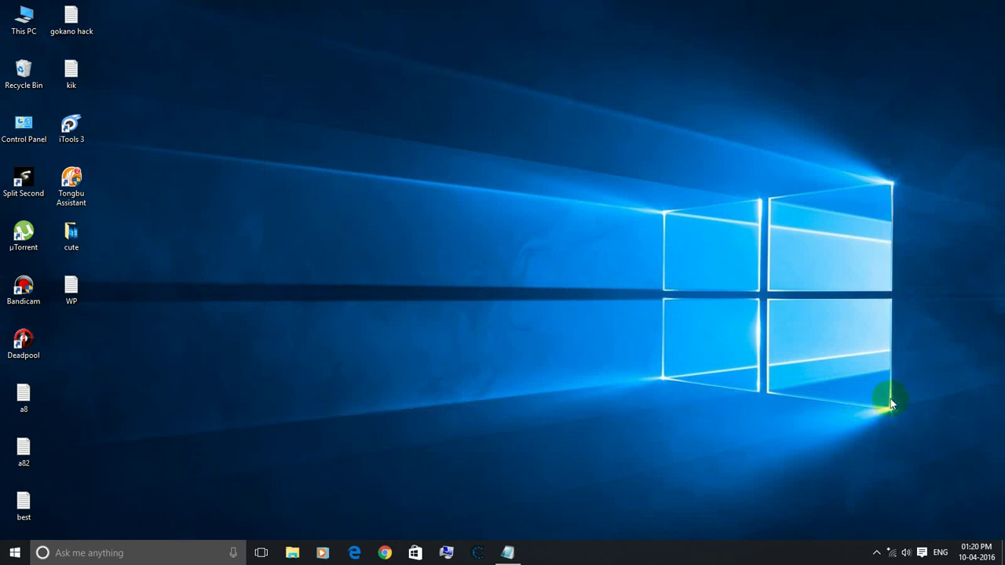
pyautogui.moveTo(563, 157); pyautogui.dragTo(888, 408)
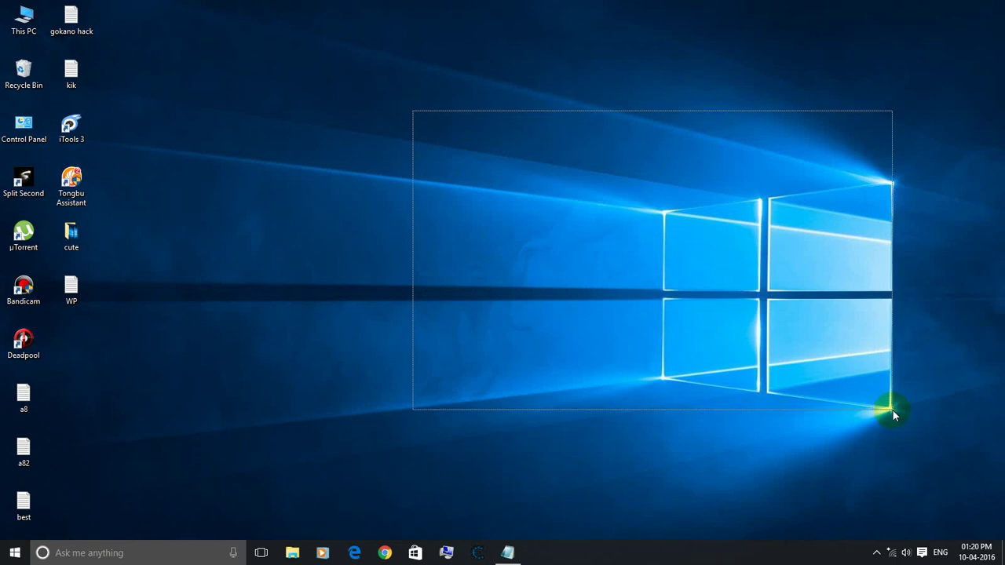
pyautogui.moveTo(894, 409); pyautogui.dragTo(893, 409)
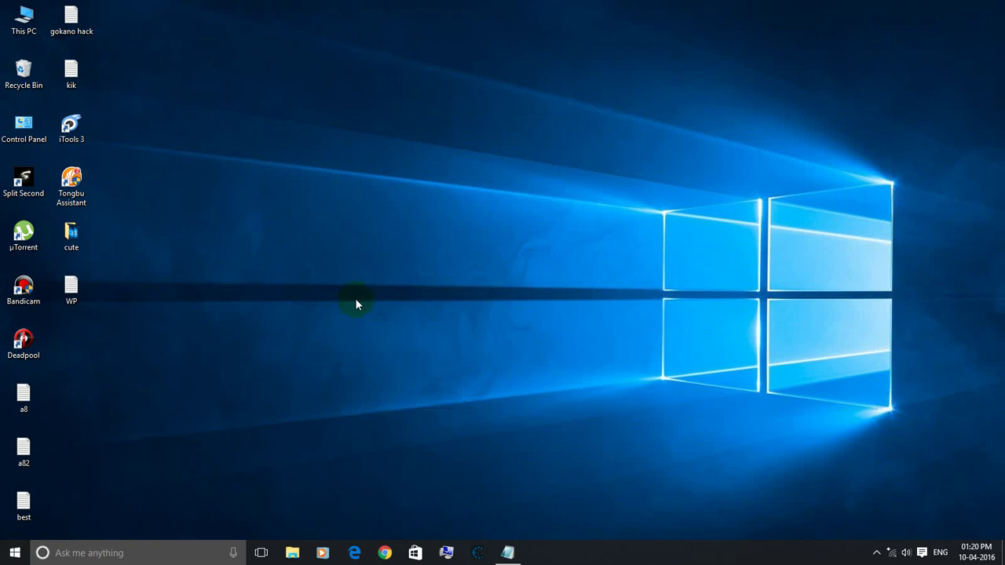
pyautogui.rightClick(25, 66)
pyautogui.click(39, 85)
pyautogui.click(552, 284)
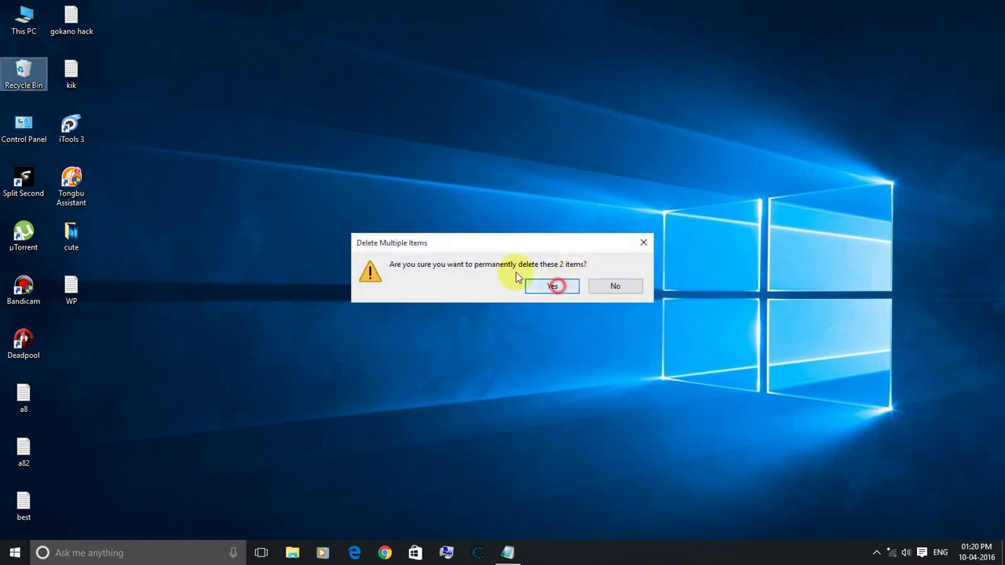
# Browse to E:\Customs and Drivers\Others\Wallpapers\5K\Themes from This PC.
pyautogui.doubleClick(22, 22)
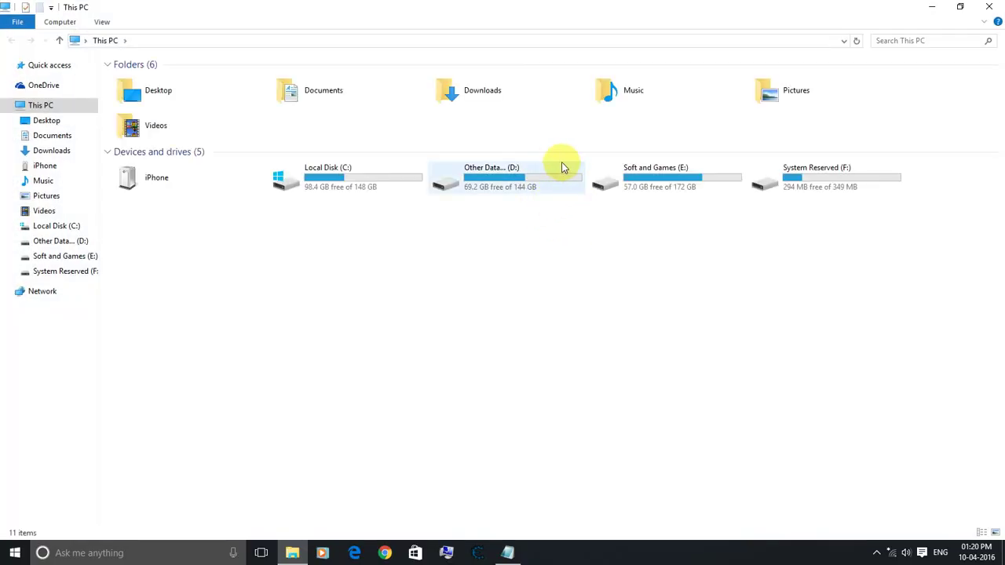
pyautogui.click(672, 170)
pyautogui.doubleClick(672, 169)
pyautogui.doubleClick(179, 74)
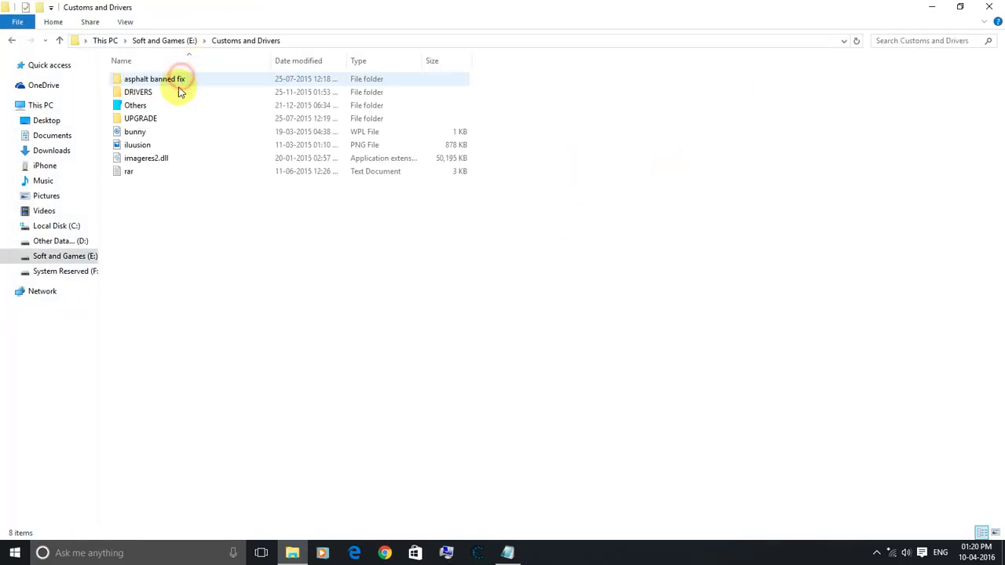
pyautogui.doubleClick(154, 110)
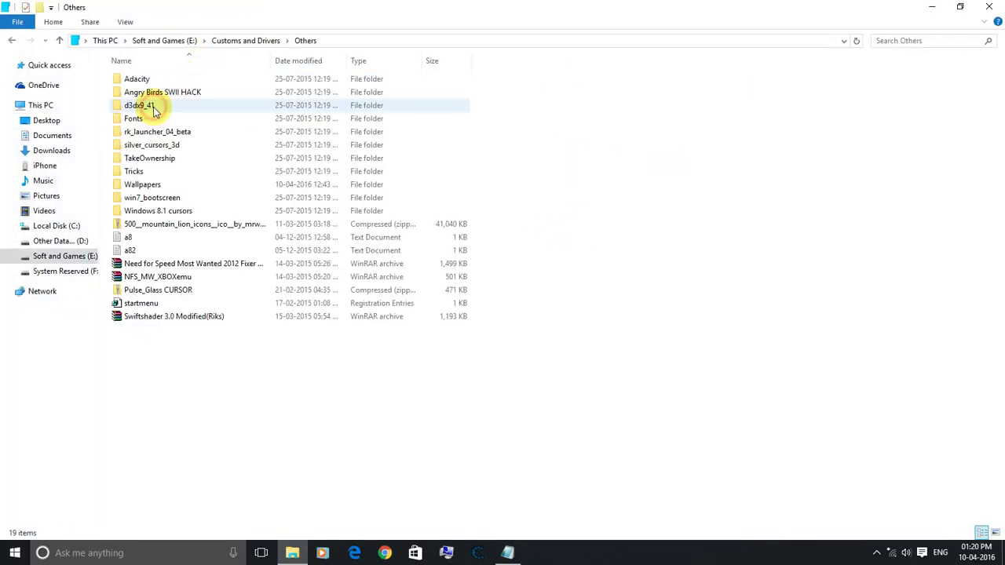
pyautogui.doubleClick(149, 185)
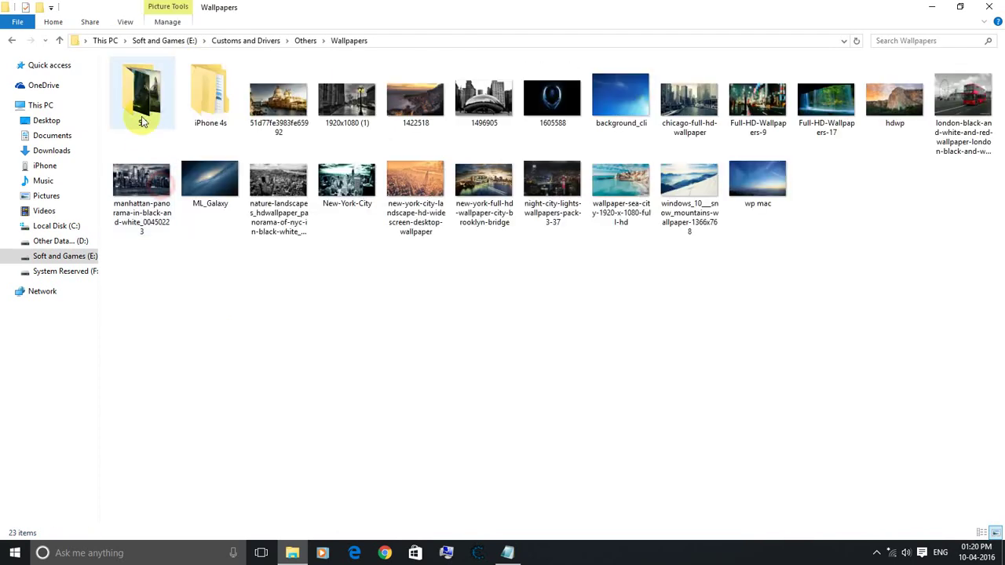
pyautogui.doubleClick(149, 96)
pyautogui.doubleClick(156, 90)
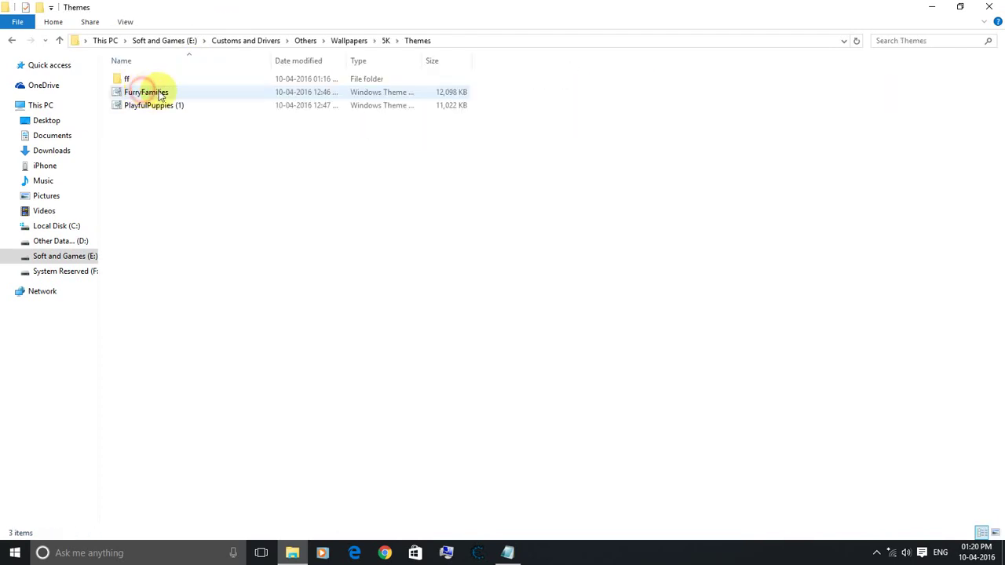
# Permanently delete the ff folder, leaving the FurryFamilies and PlayfulPuppies theme packs.
pyautogui.click(140, 81)
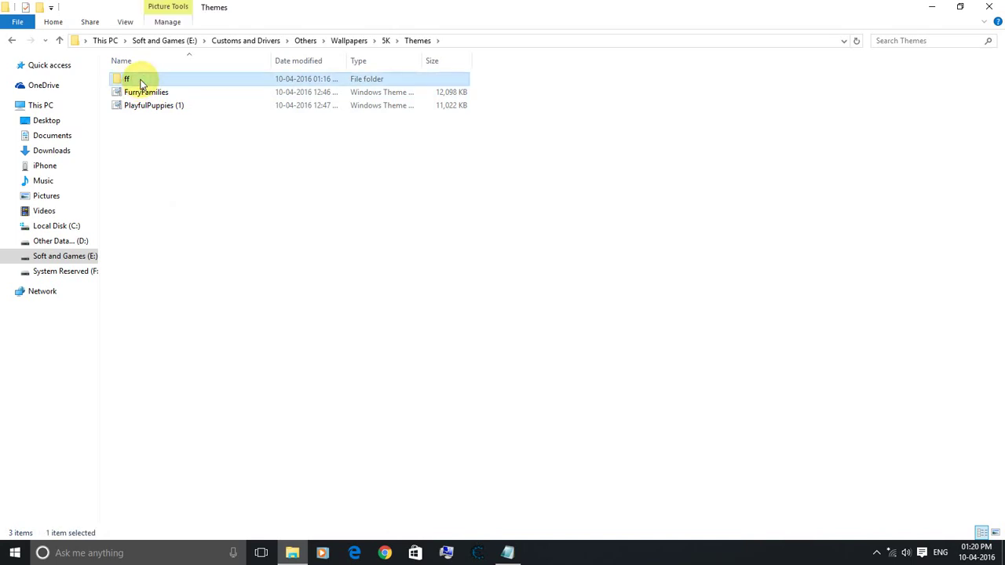
pyautogui.hotkey('shift', 'Delete')
pyautogui.press('Return')
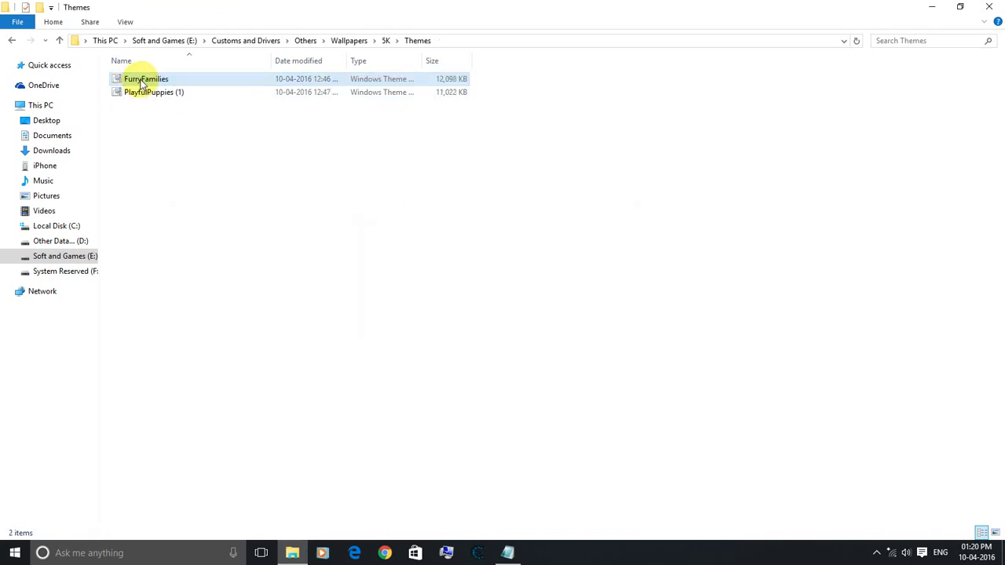
pyautogui.click(145, 92)
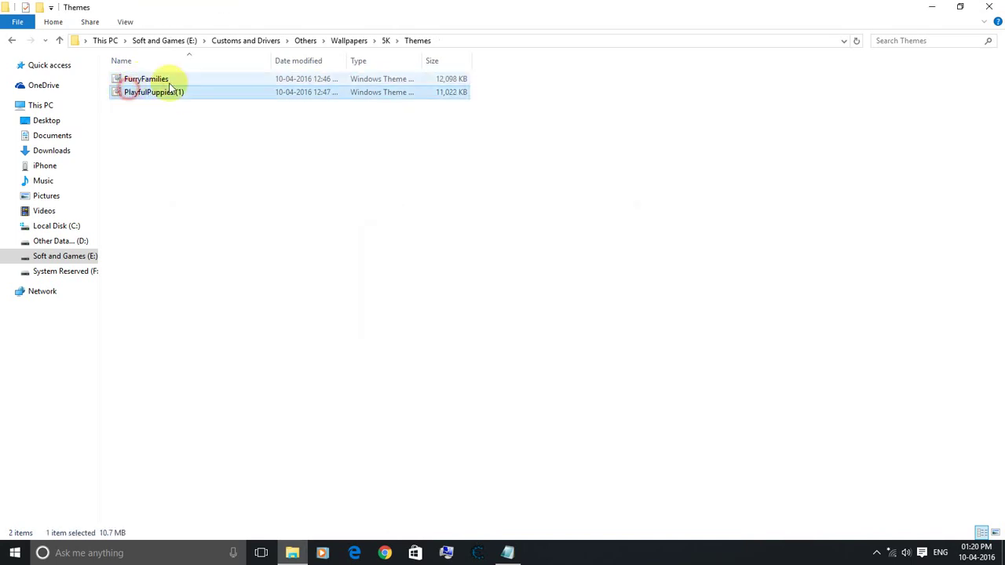
pyautogui.click(131, 82)
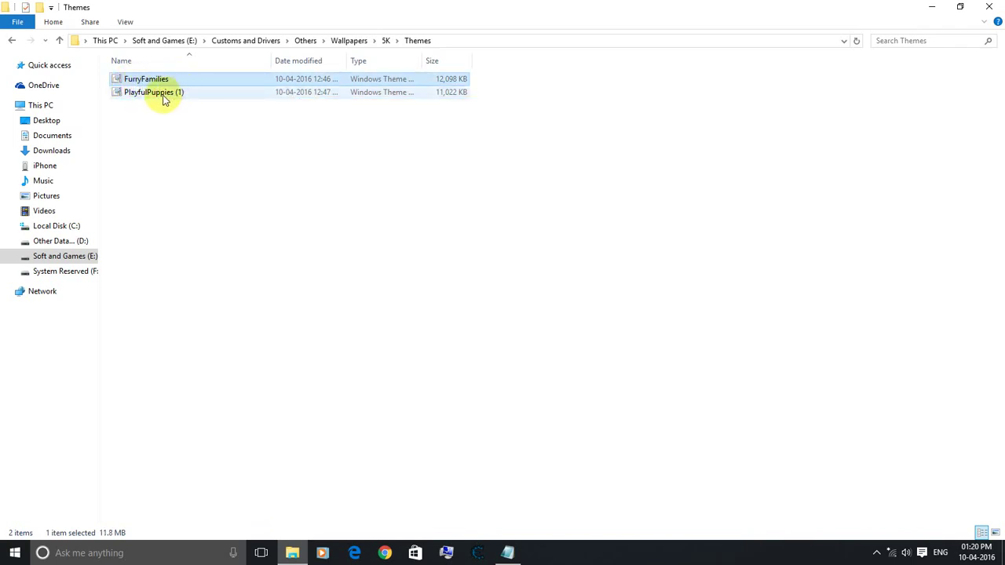
pyautogui.click(161, 94)
pyautogui.press('BackSpace')
pyautogui.press('BackSpace')
pyautogui.press('BackSpace')
pyautogui.press('Return')
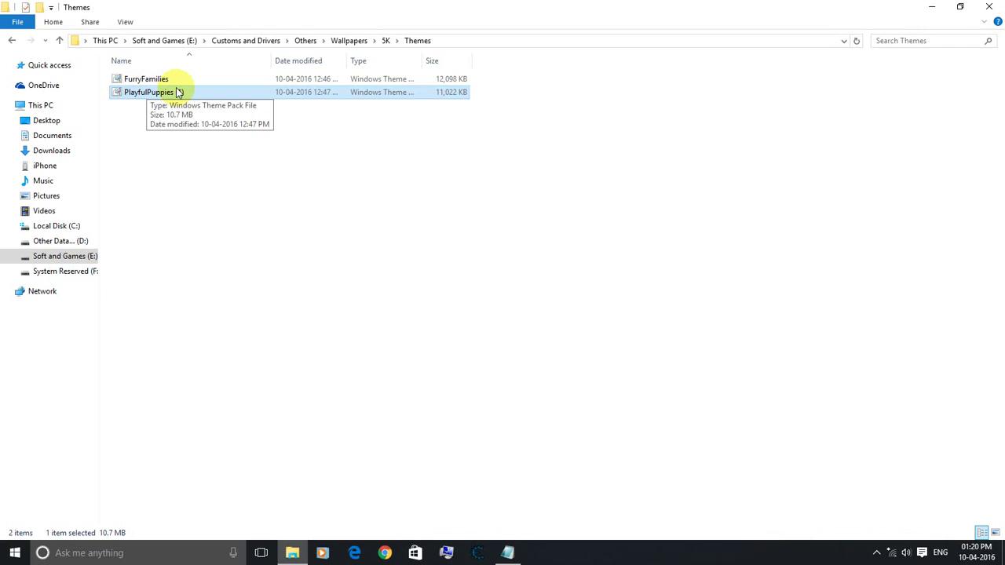
# Apply the PlayfulPuppies theme pack, then close Personalization and minimize Explorer.
pyautogui.doubleClick(178, 92)
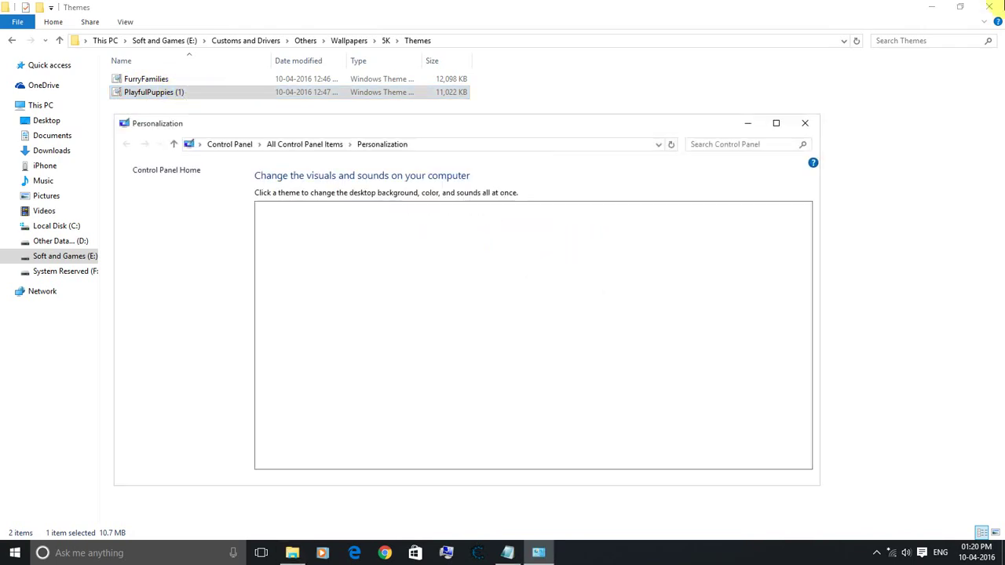
pyautogui.click(806, 126)
pyautogui.click(933, 6)
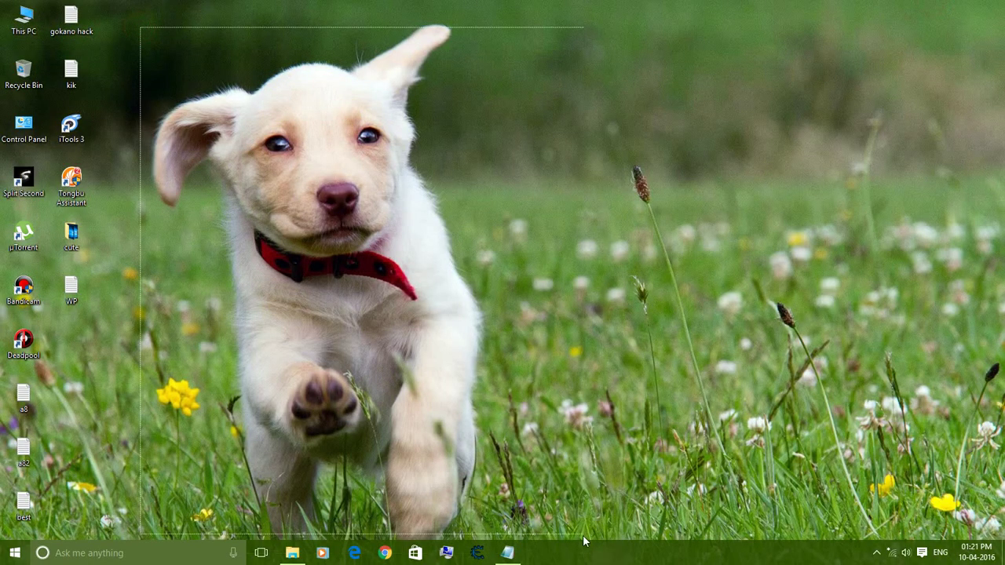
pyautogui.moveTo(227, 205); pyautogui.dragTo(588, 542)
# Advance the desktop background three times to the puppy lying on a white floor.
pyautogui.rightClick(510, 201)
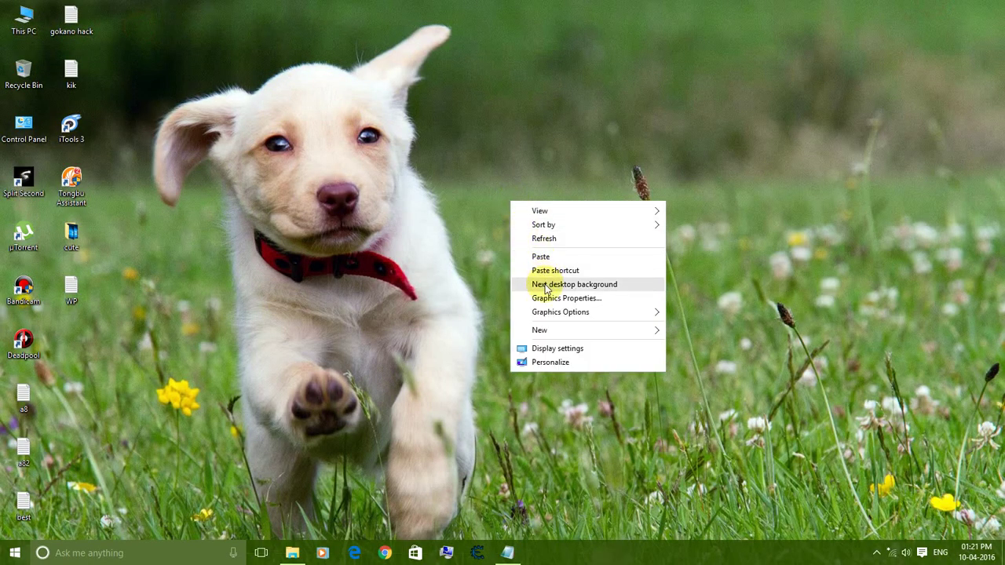
pyautogui.click(545, 285)
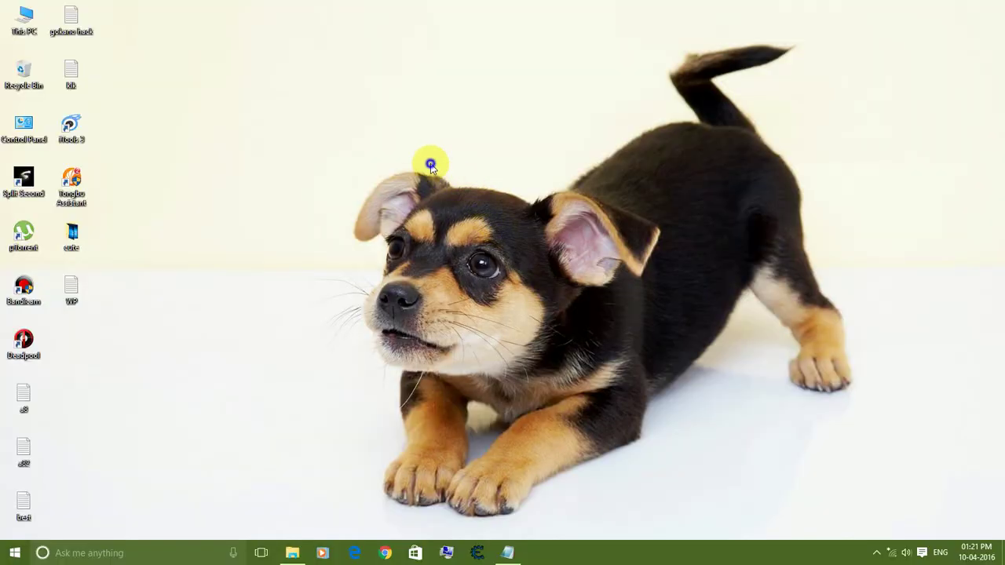
pyautogui.rightClick(430, 164)
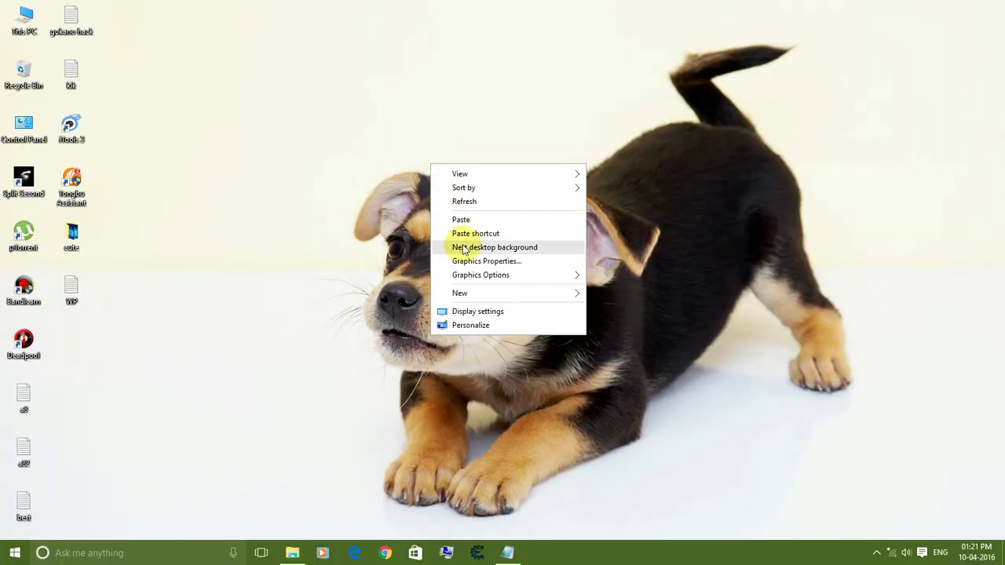
pyautogui.click(462, 249)
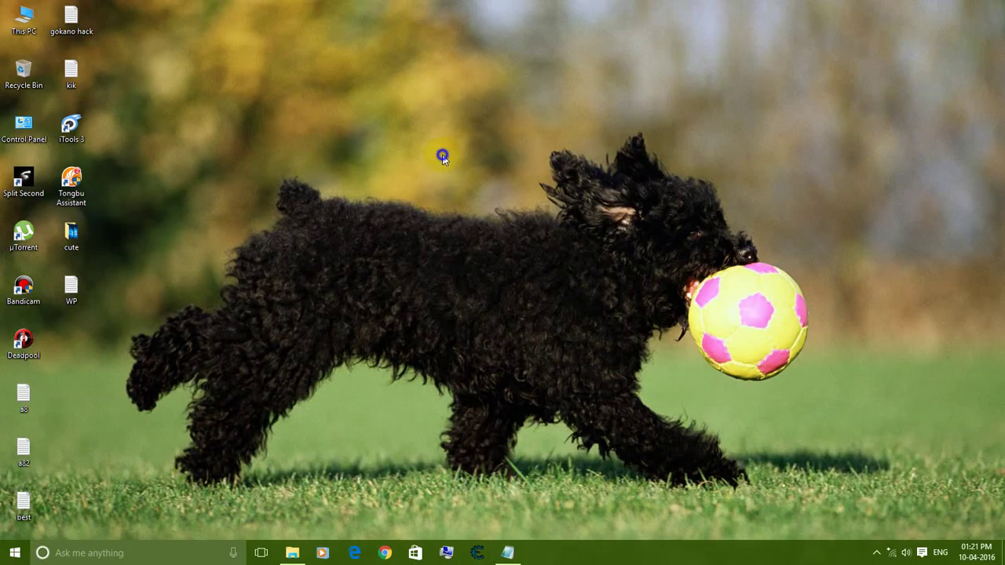
pyautogui.rightClick(442, 156)
pyautogui.click(465, 238)
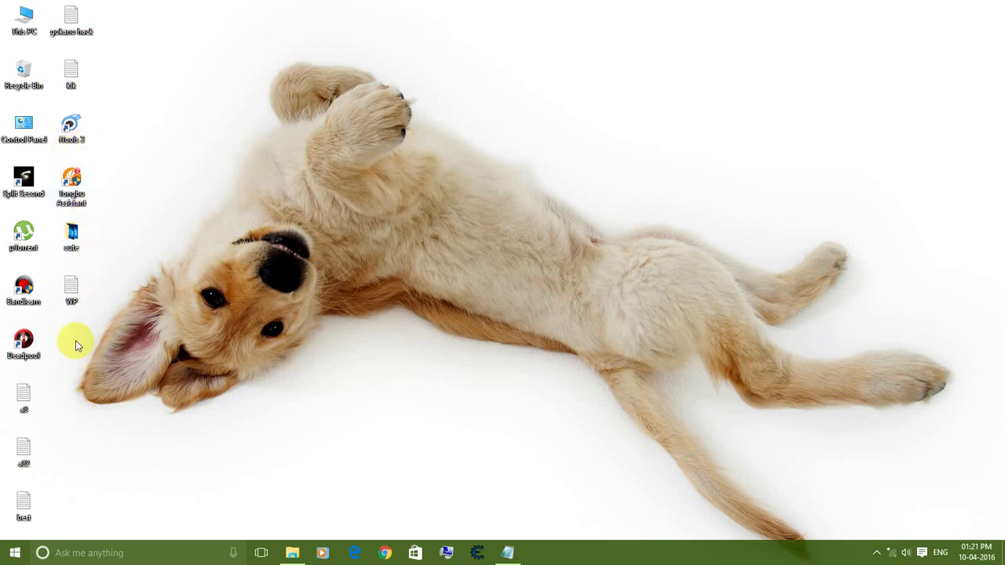
pyautogui.click(171, 69)
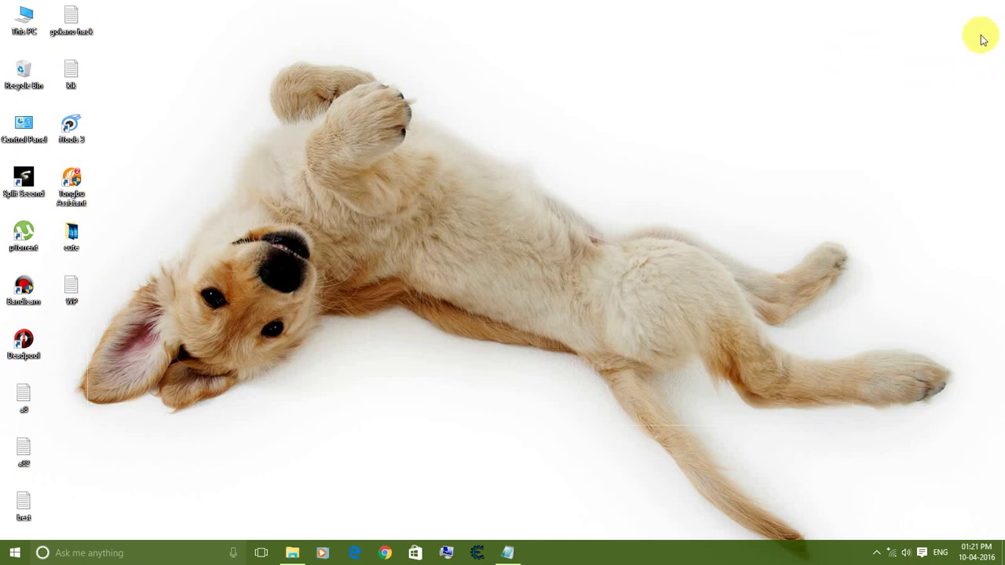
# Glance at the PlayfulPuppies theme file's options, then close the E: Themes window.
pyautogui.click(298, 558)
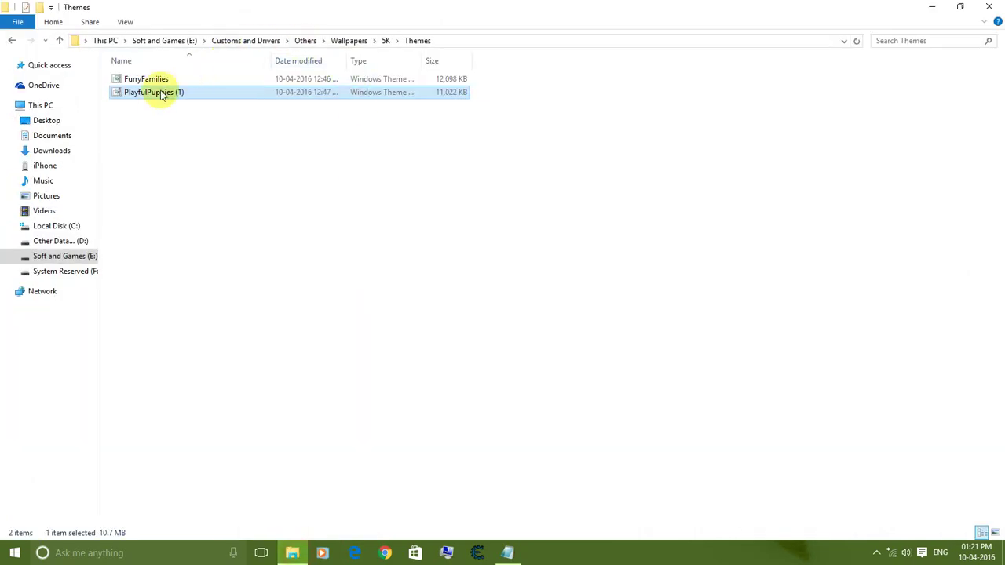
pyautogui.rightClick(213, 85)
pyautogui.click(189, 95)
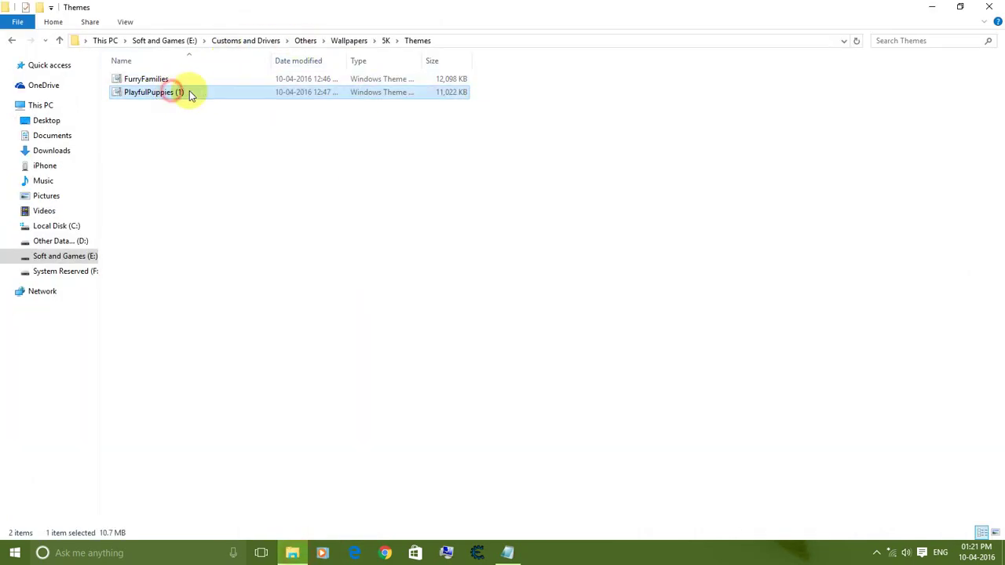
pyautogui.rightClick(175, 93)
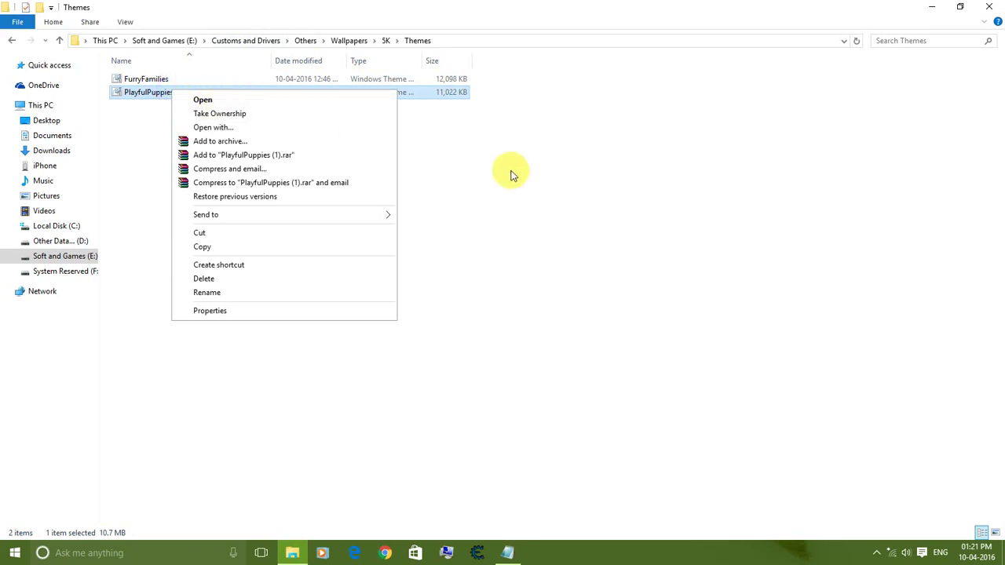
pyautogui.click(533, 213)
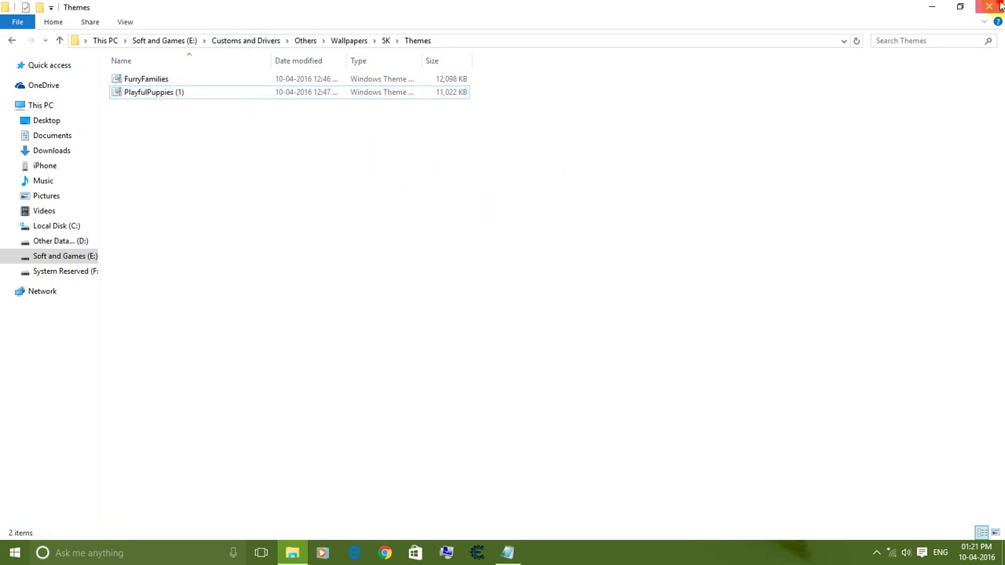
pyautogui.click(990, 6)
# Open the user profile folder under Local Disk (C:) > Users.
pyautogui.doubleClick(24, 21)
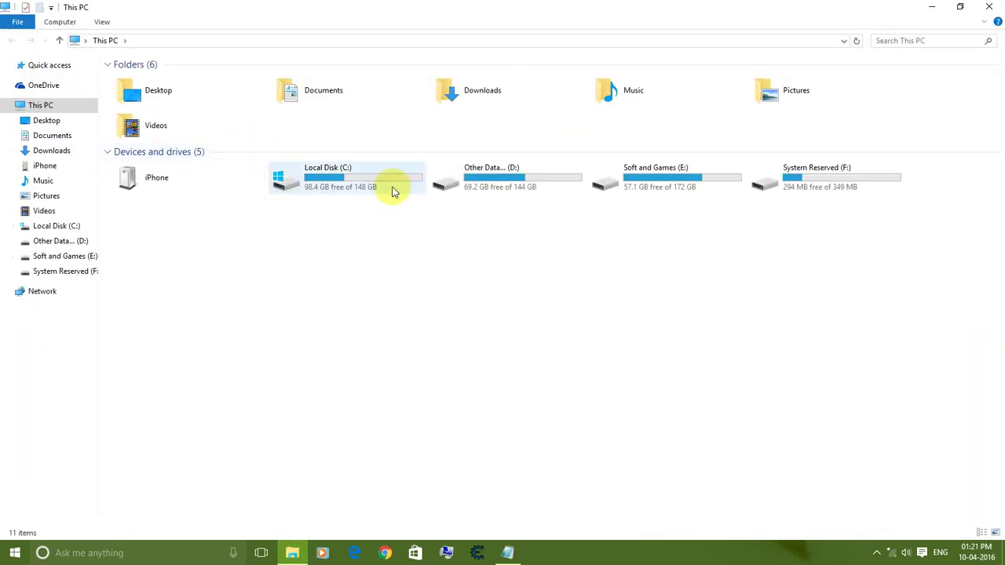
pyautogui.doubleClick(315, 168)
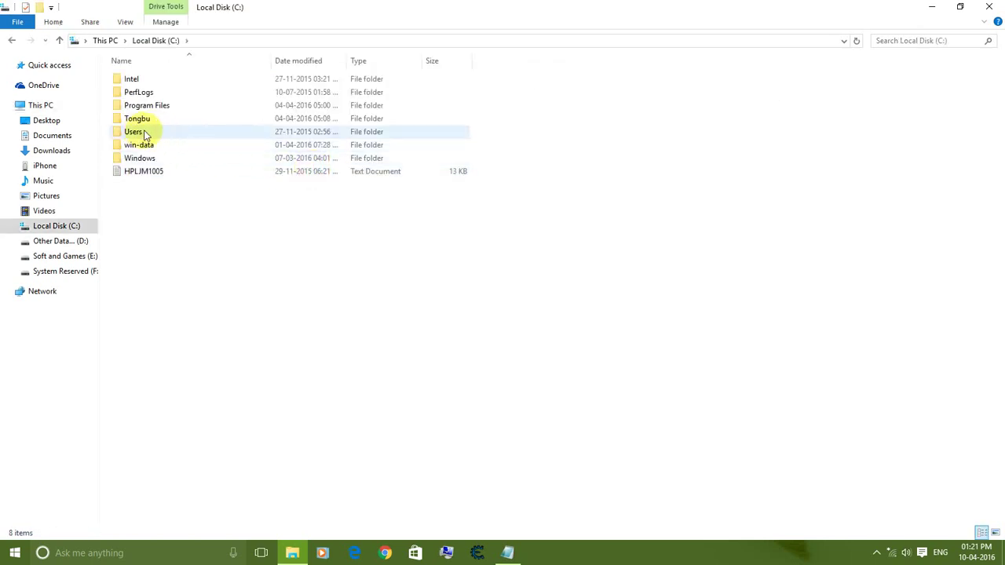
pyautogui.doubleClick(144, 135)
pyautogui.click(142, 81)
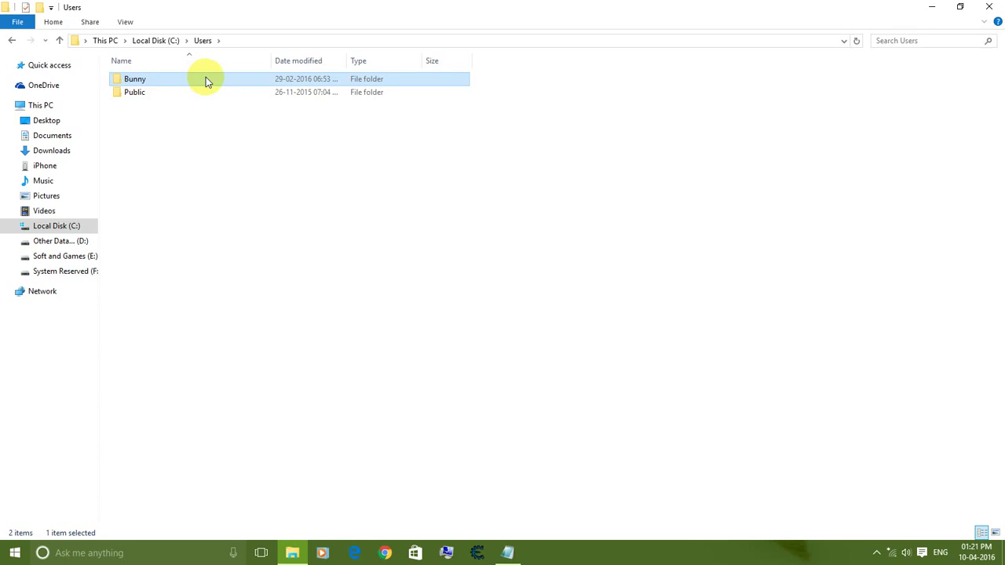
pyautogui.doubleClick(201, 81)
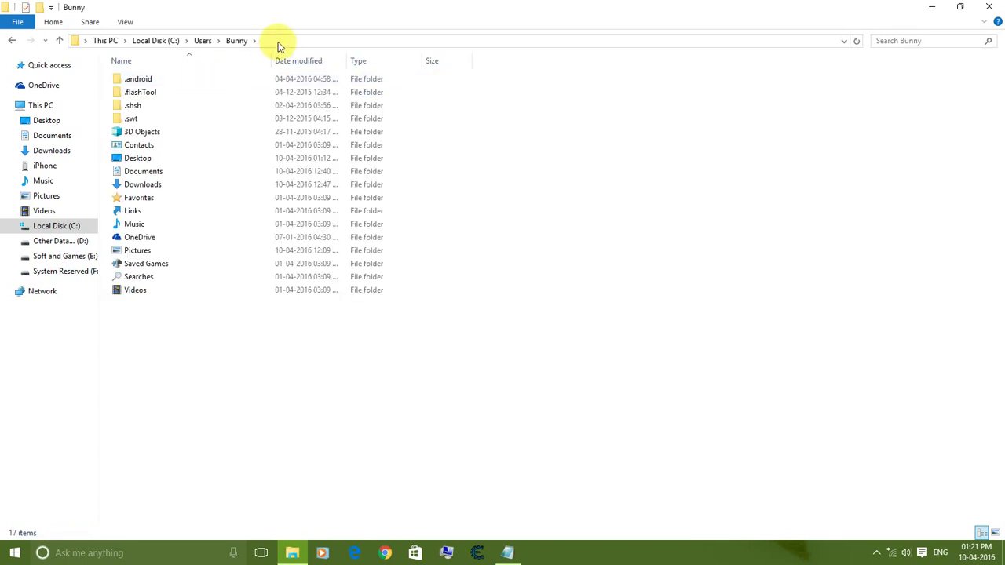
pyautogui.moveTo(146, 307); pyautogui.dragTo(162, 68)
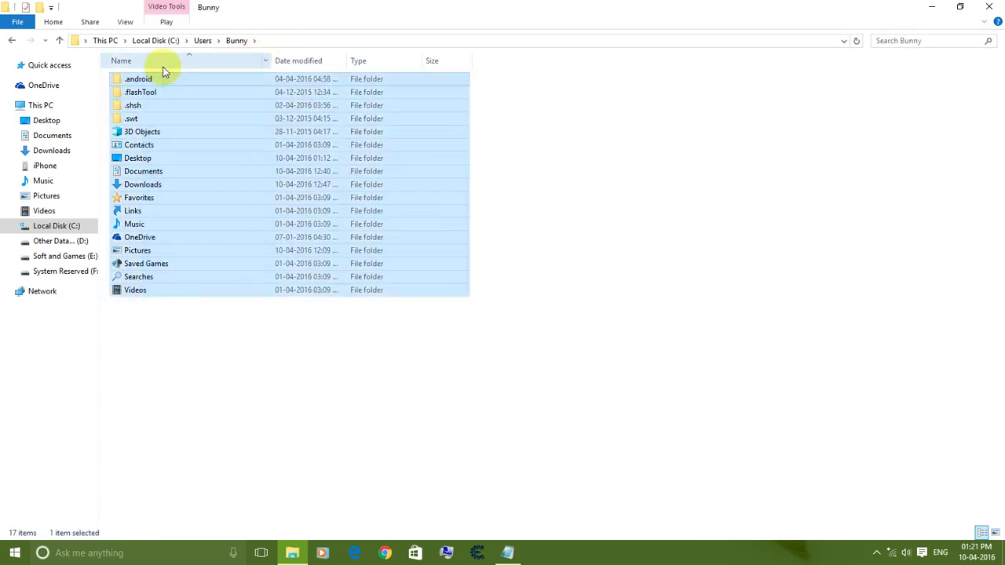
# Jump to the hidden AppData folder via the address bar and open Local.
pyautogui.click(305, 41)
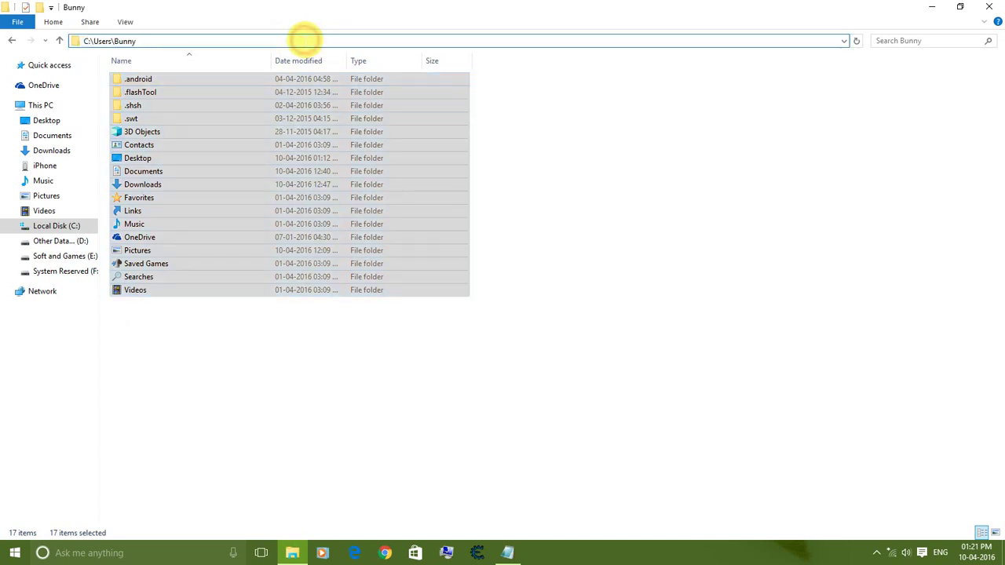
pyautogui.write('\\')
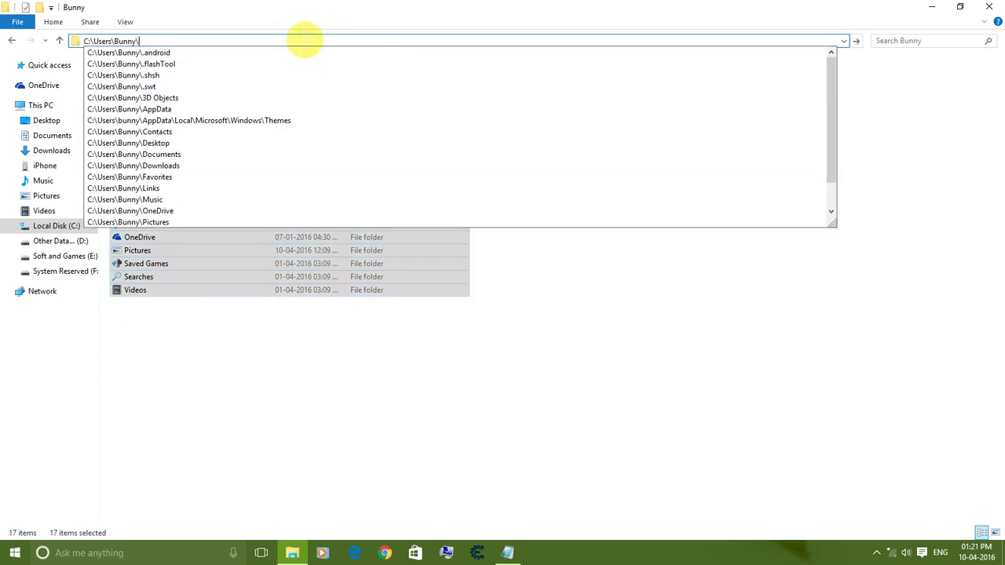
pyautogui.write('appdata')
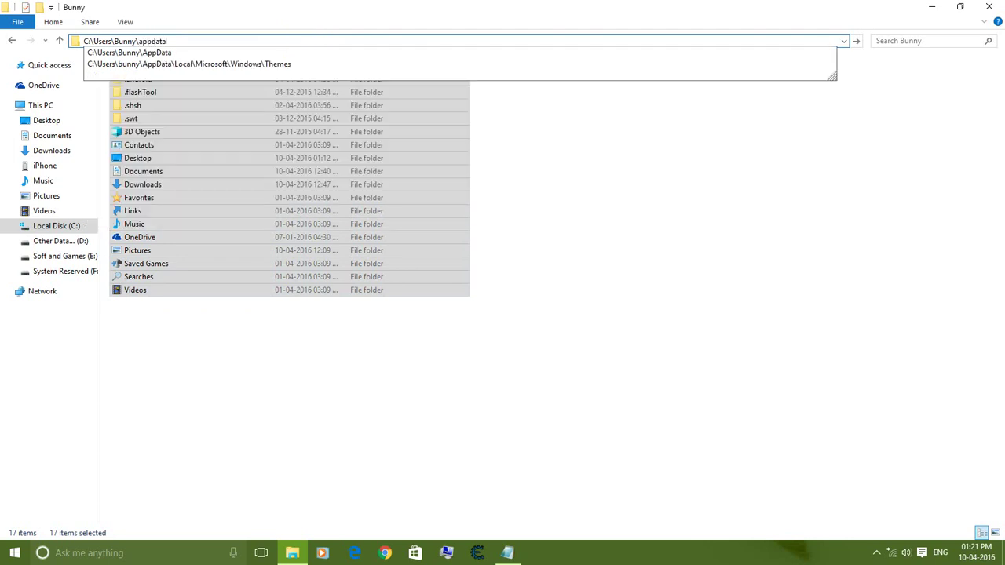
pyautogui.press('Return')
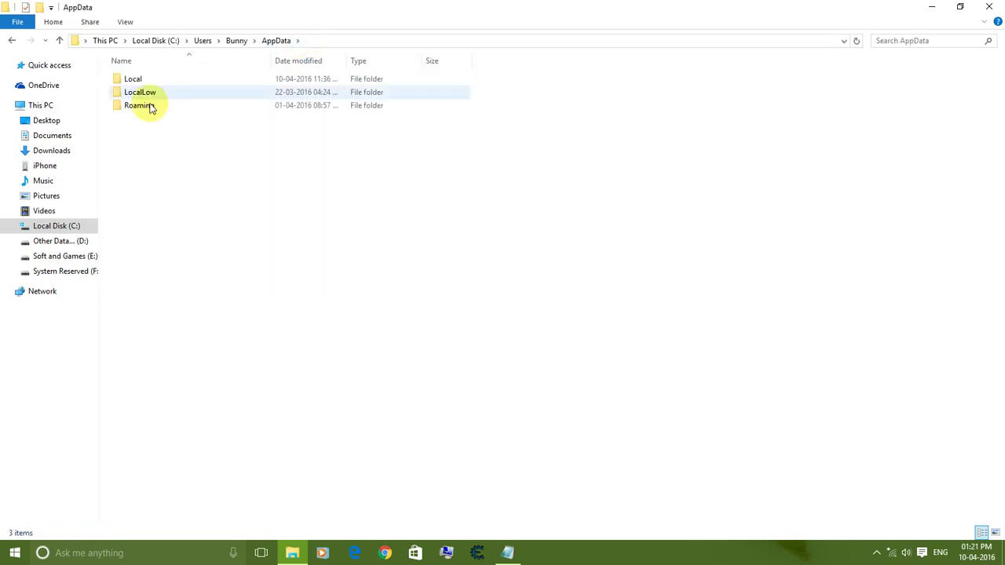
pyautogui.moveTo(170, 134); pyautogui.dragTo(167, 74)
pyautogui.click(156, 122)
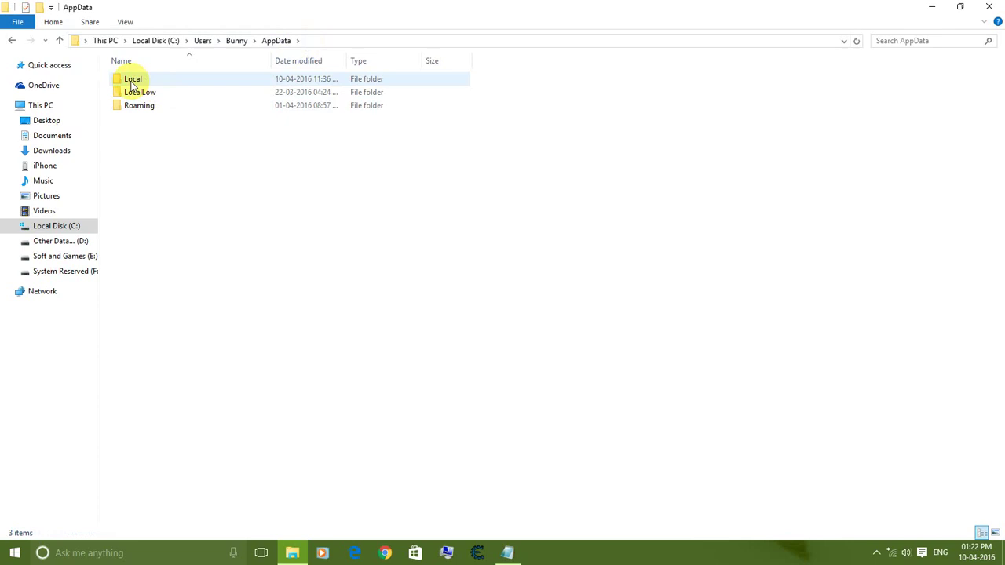
pyautogui.click(150, 81)
pyautogui.doubleClick(163, 81)
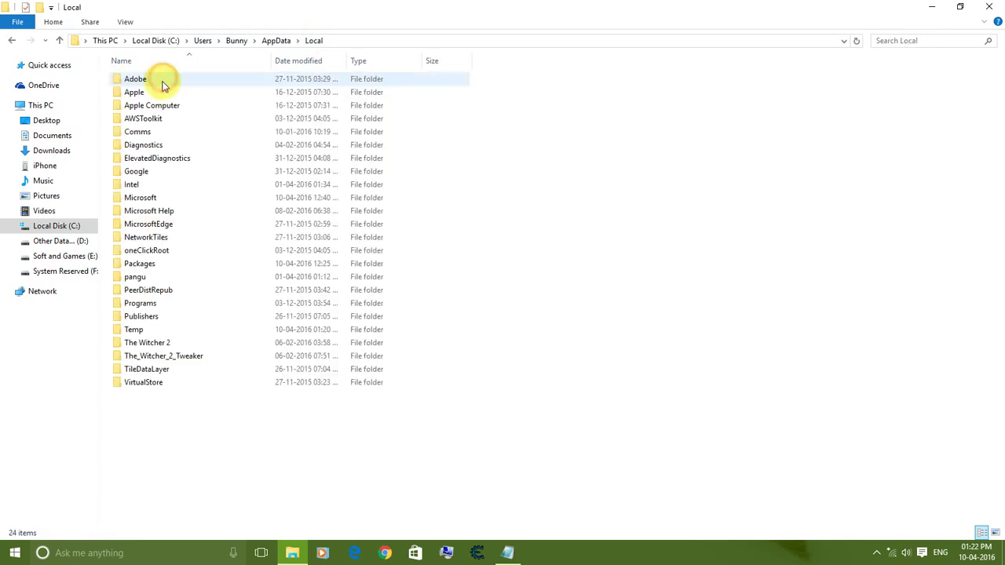
# Open Microsoft > Windows > Themes > Playful P.
pyautogui.doubleClick(157, 200)
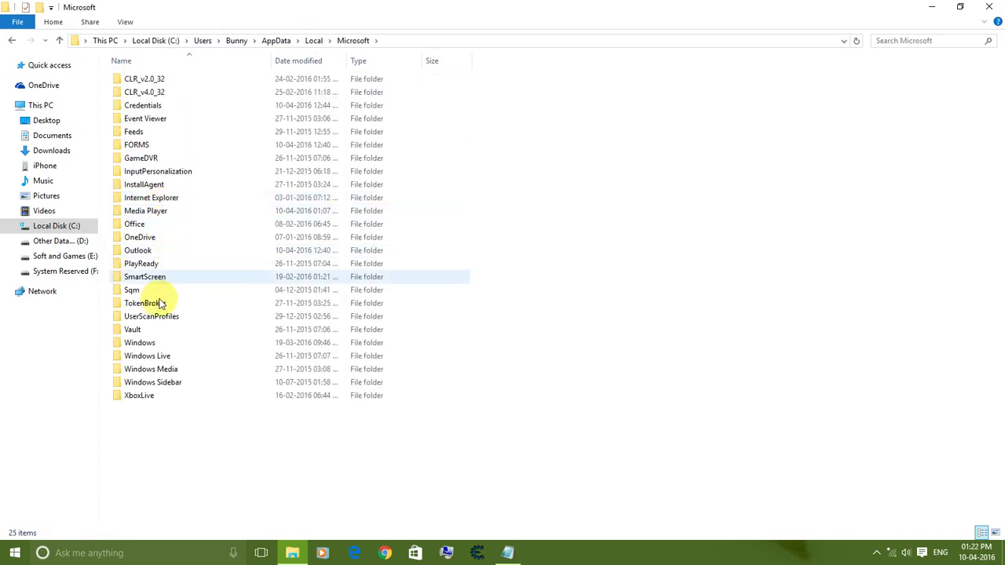
pyautogui.click(153, 344)
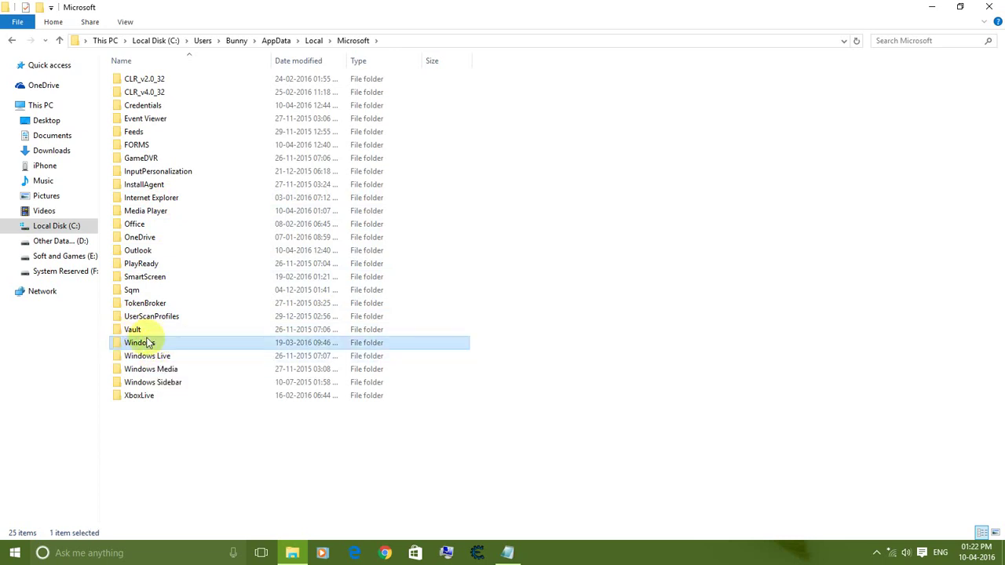
pyautogui.doubleClick(163, 341)
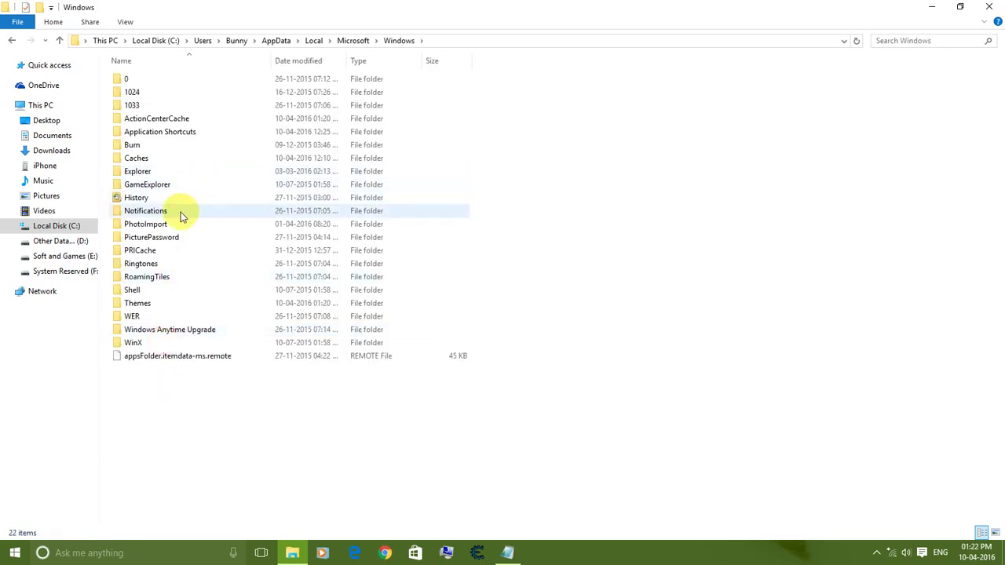
pyautogui.click(142, 306)
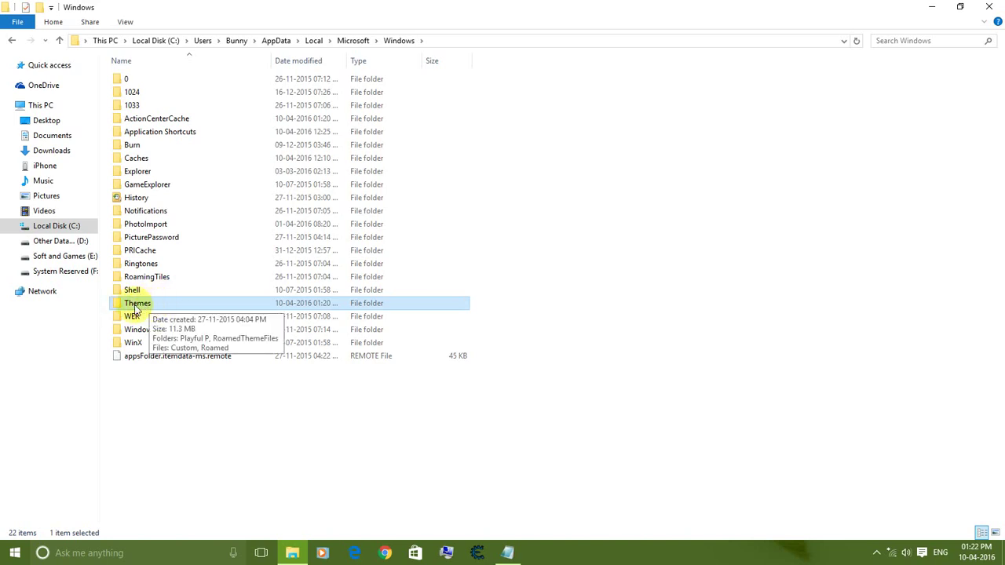
pyautogui.doubleClick(152, 306)
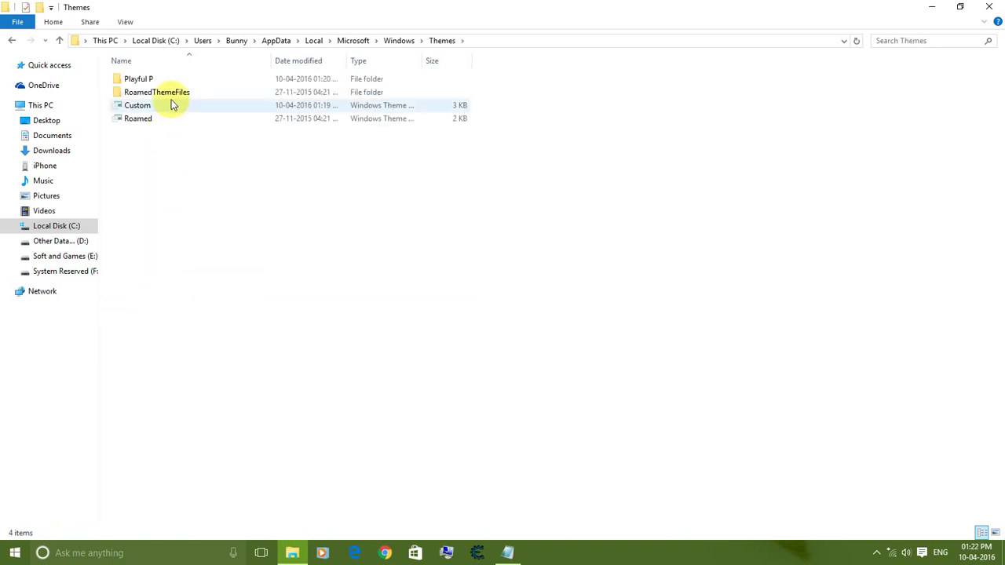
pyautogui.click(145, 85)
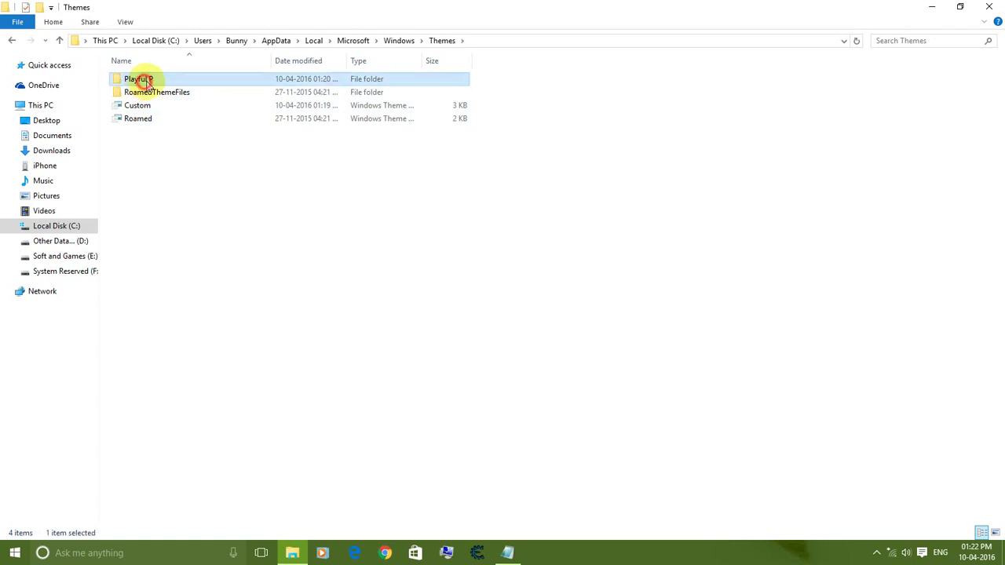
pyautogui.doubleClick(193, 80)
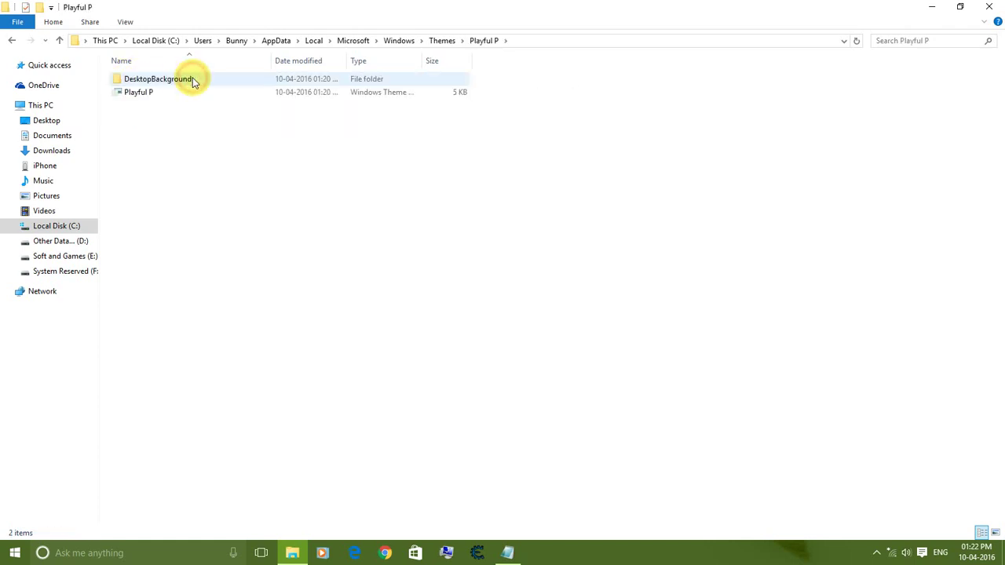
# Preview the Playful P theme in Personalization, then open its DesktopBackground folder.
pyautogui.doubleClick(149, 92)
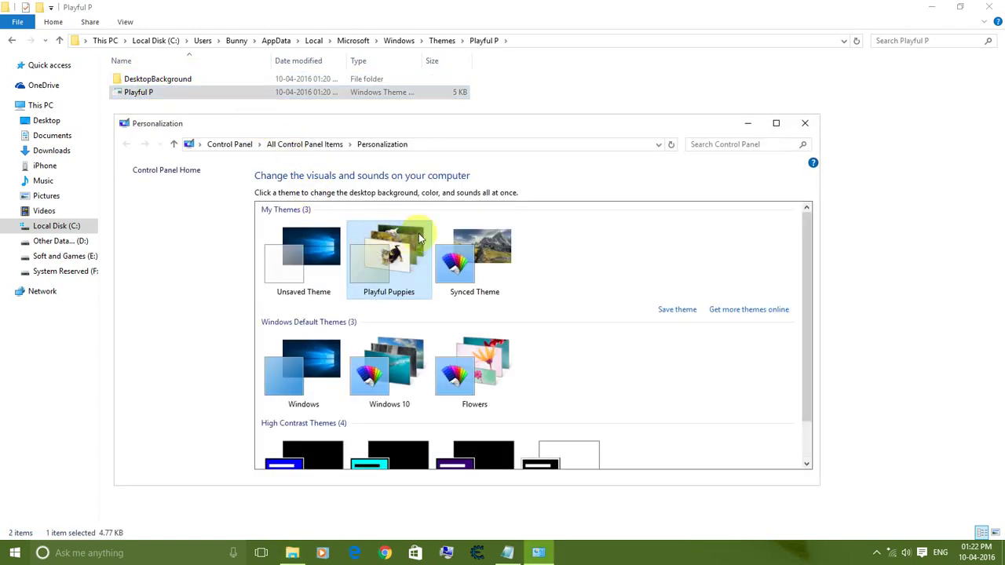
pyautogui.click(808, 126)
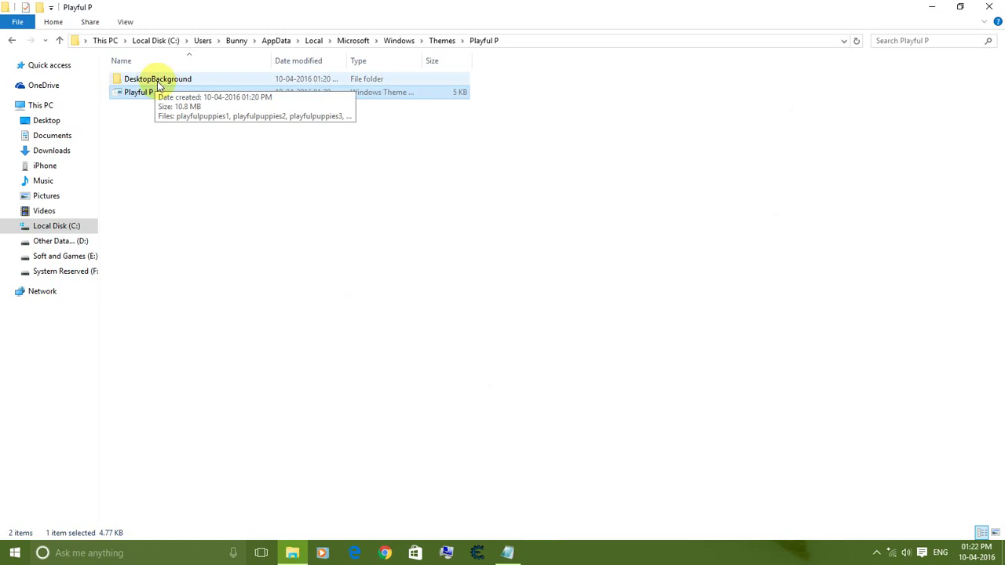
pyautogui.doubleClick(159, 80)
pyautogui.moveTo(125, 161)
pyautogui.mouseDown()
pyautogui.moveTo(121, 136)
pyautogui.moveTo(965, 95)
pyautogui.mouseUp()
pyautogui.click(716, 145)
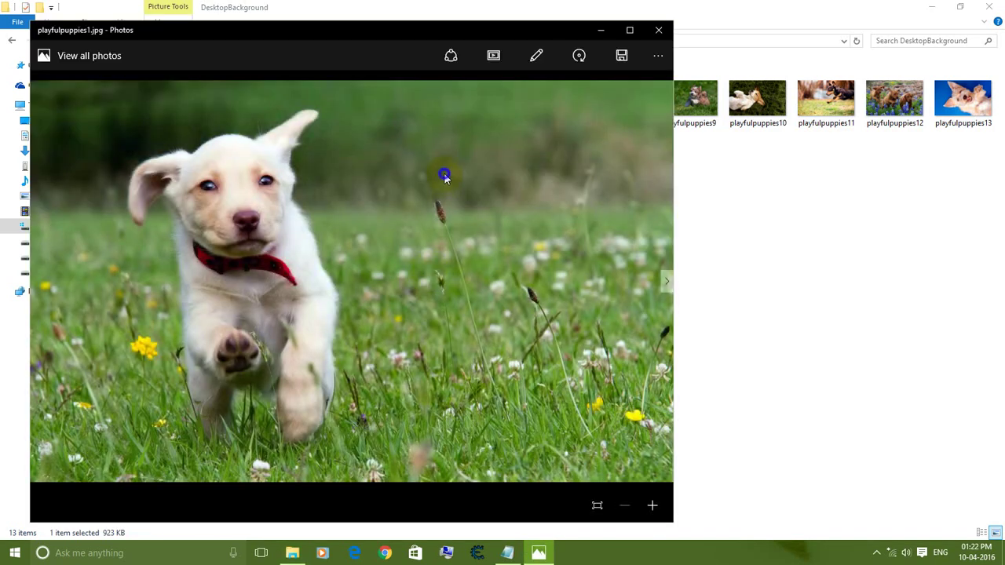
# Close the Photos preview and select playfulpuppies2, 3 and 1 in turn.
pyautogui.rightClick(445, 174)
pyautogui.moveTo(465, 204)
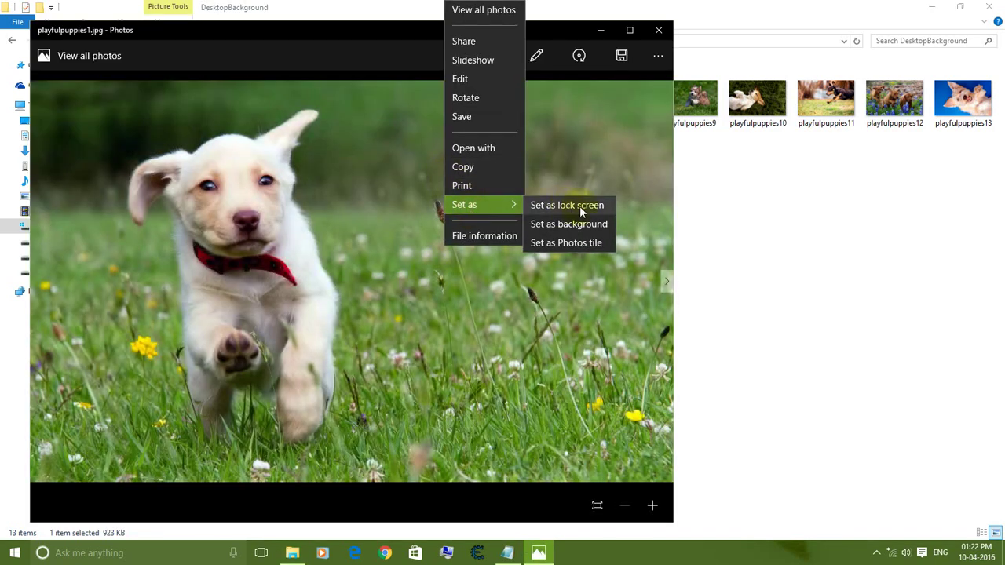
pyautogui.click(663, 31)
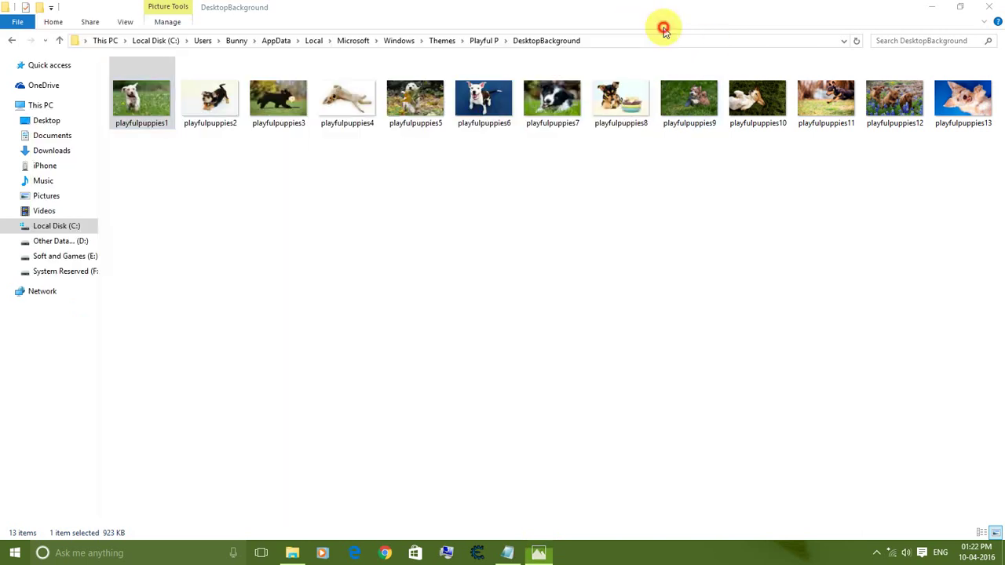
pyautogui.click(208, 92)
pyautogui.click(282, 97)
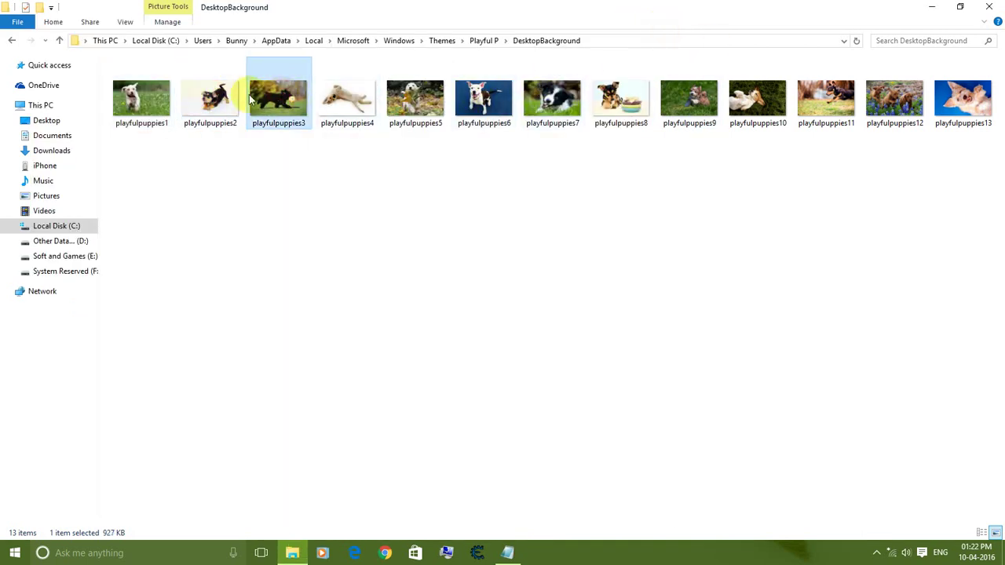
pyautogui.click(139, 92)
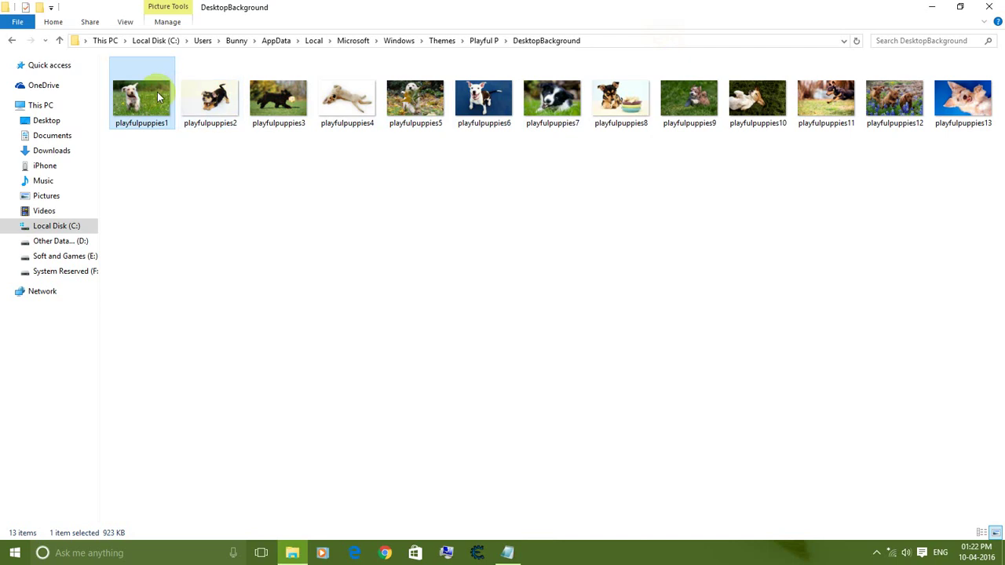
# Check playfulpuppies1's Properties, then select all 13 wallpaper images.
pyautogui.rightClick(157, 91)
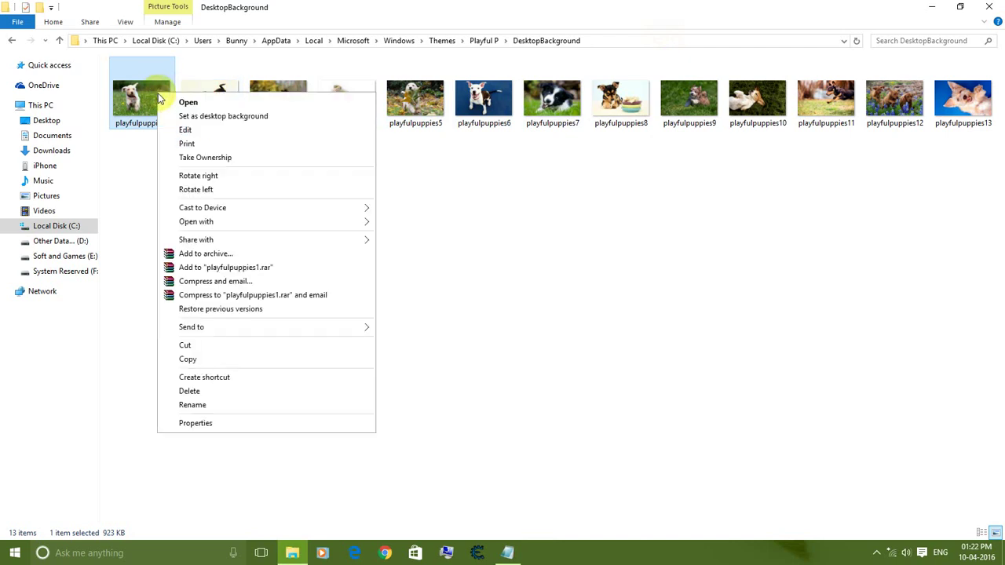
pyautogui.click(194, 422)
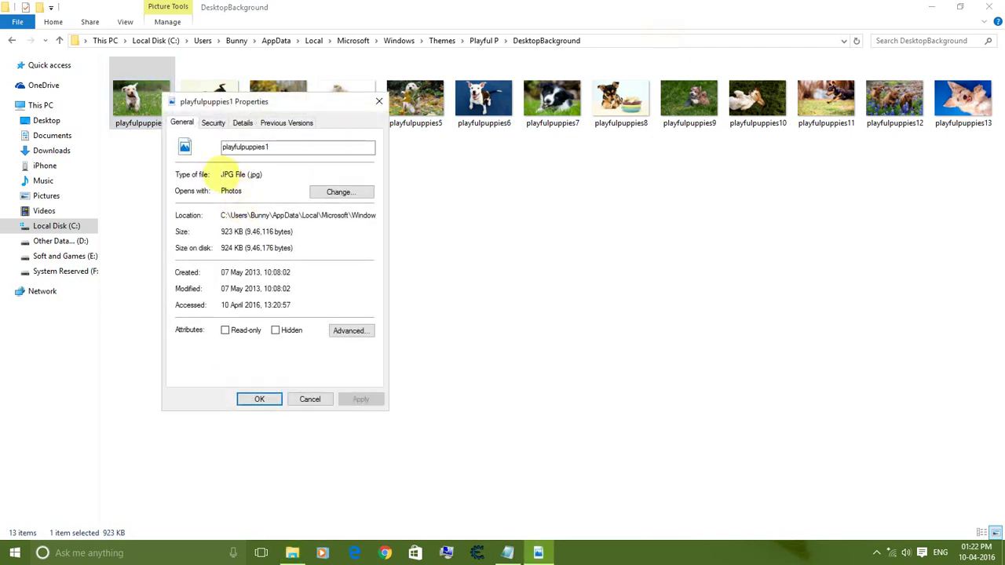
pyautogui.click(378, 101)
pyautogui.moveTo(164, 153)
pyautogui.mouseDown()
pyautogui.moveTo(530, 96)
pyautogui.moveTo(967, 97)
pyautogui.mouseUp()
pyautogui.rightClick(810, 86)
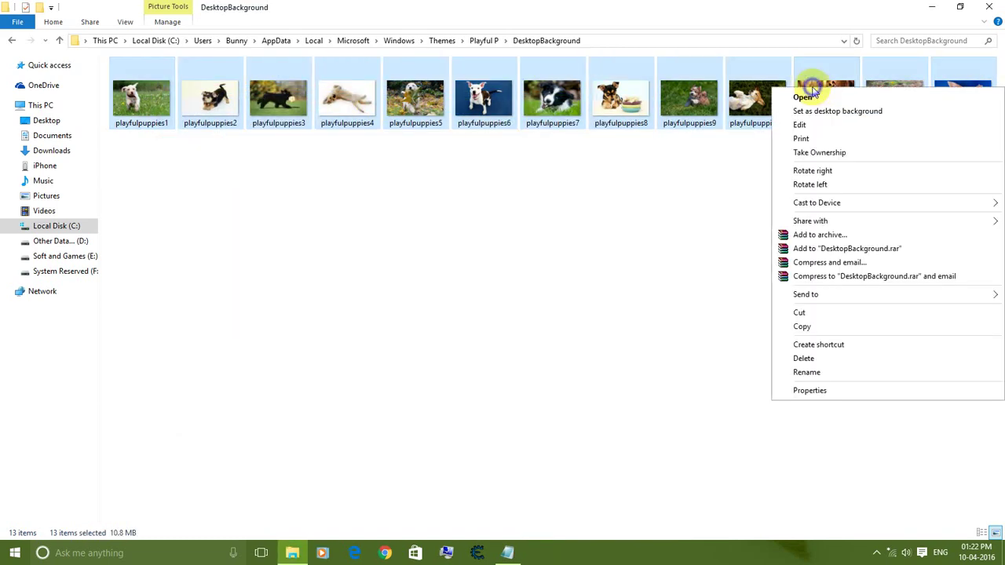
# Copy the 13 wallpapers and browse to E:\Customs and Drivers\Others\Wallpapers\5K\Themes.
pyautogui.click(811, 326)
pyautogui.click(932, 7)
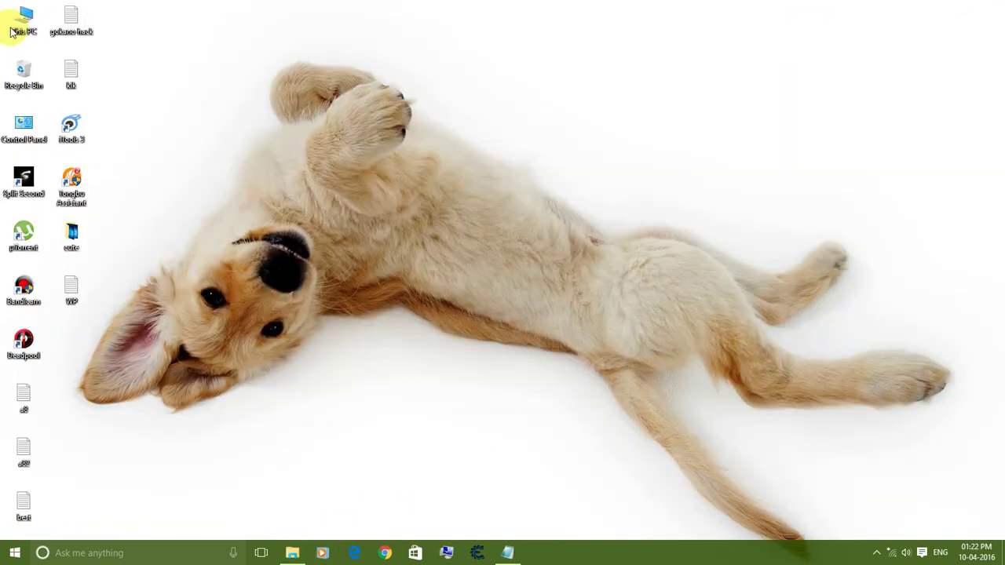
pyautogui.doubleClick(12, 32)
pyautogui.click(521, 166)
pyautogui.doubleClick(627, 168)
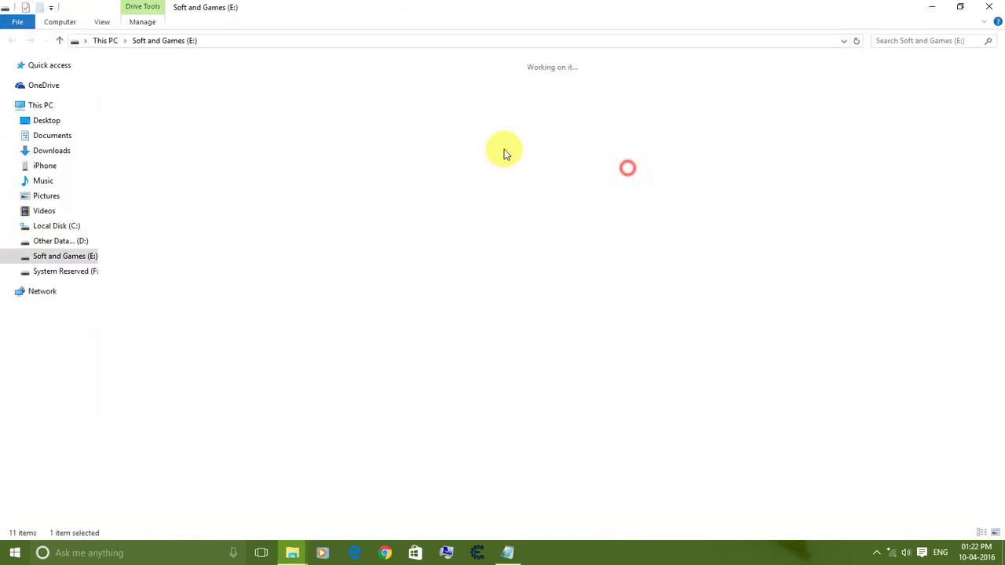
pyautogui.doubleClick(188, 75)
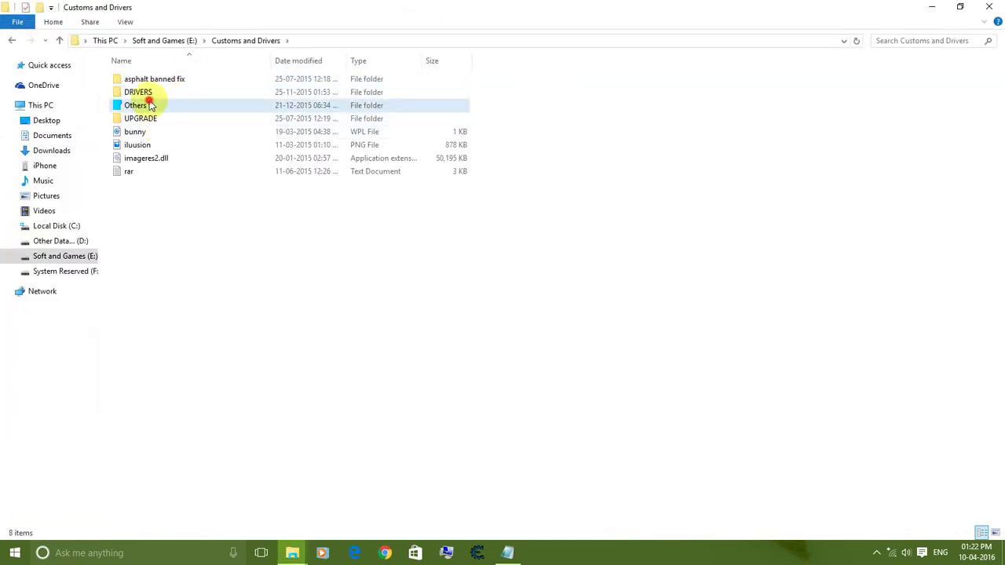
pyautogui.doubleClick(150, 105)
pyautogui.click(158, 184)
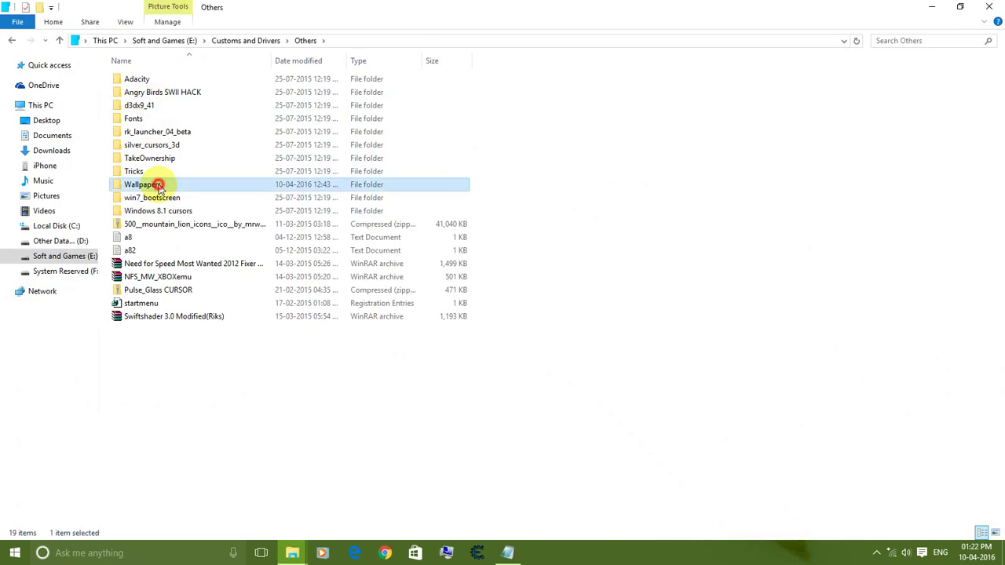
pyautogui.doubleClick(158, 185)
pyautogui.doubleClick(149, 87)
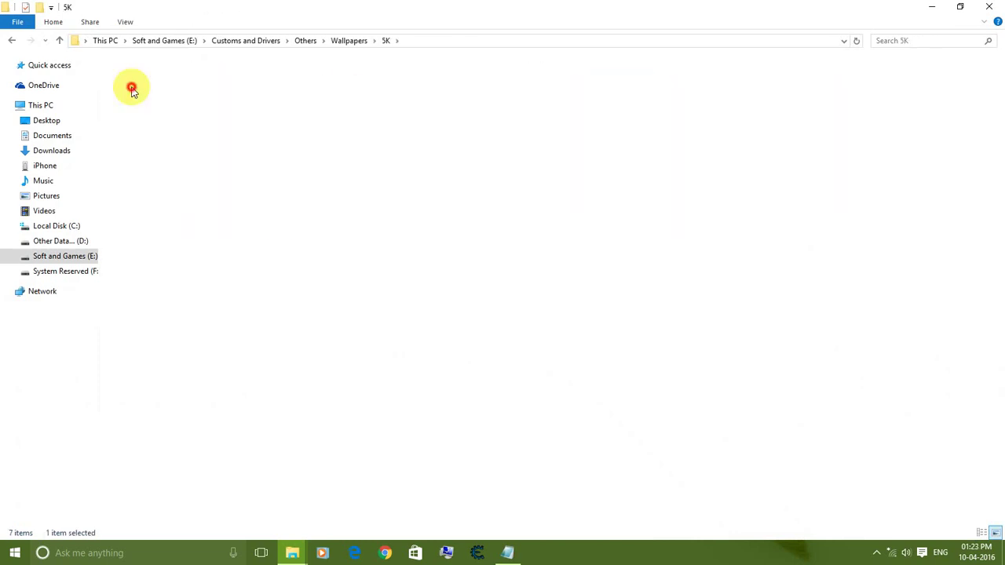
pyautogui.doubleClick(131, 90)
# Create a new folder ff in Themes and paste the 13 wallpapers into it.
pyautogui.rightClick(188, 166)
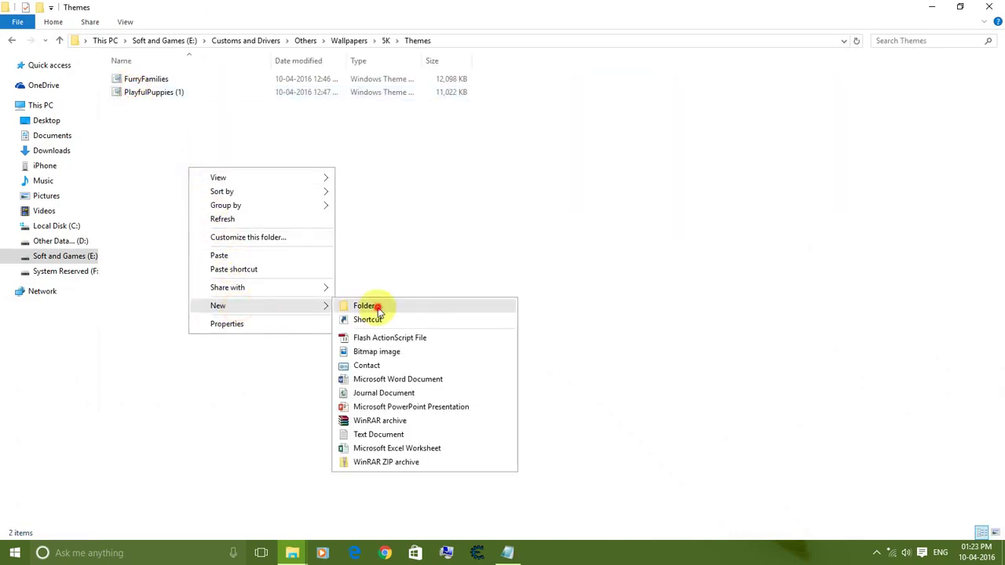
pyautogui.click(369, 305)
pyautogui.write('ff')
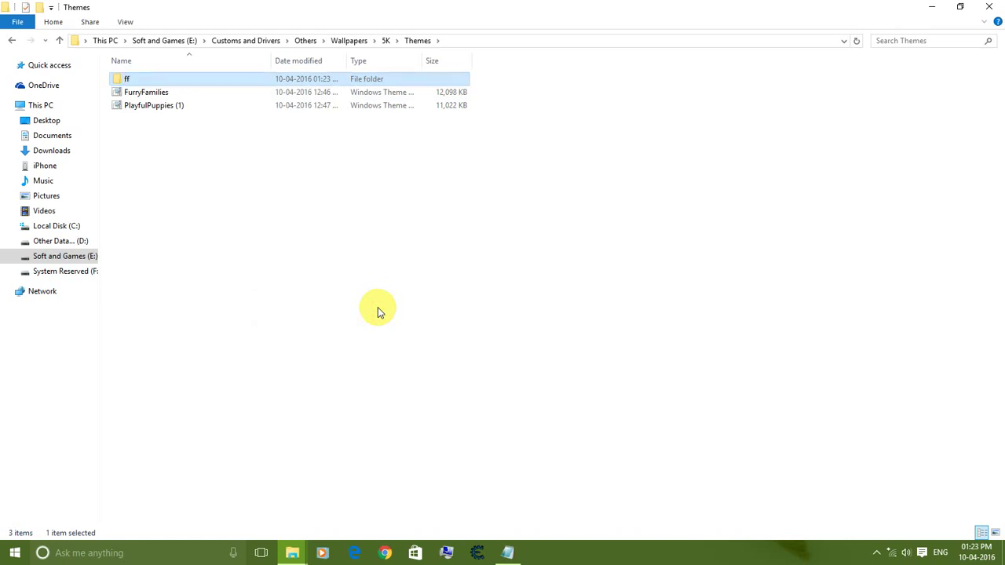
pyautogui.doubleClick(167, 82)
pyautogui.rightClick(187, 121)
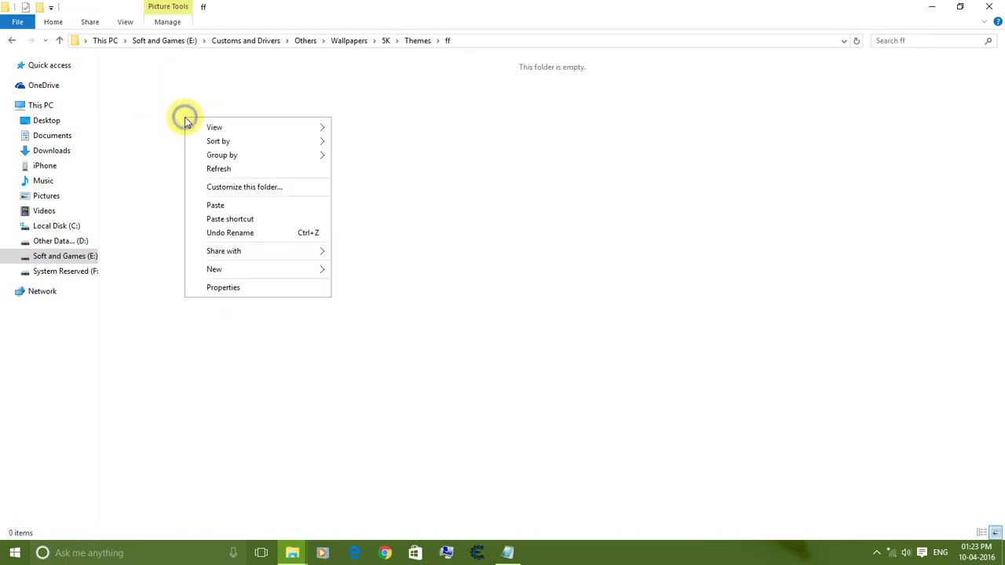
pyautogui.click(220, 204)
pyautogui.click(303, 217)
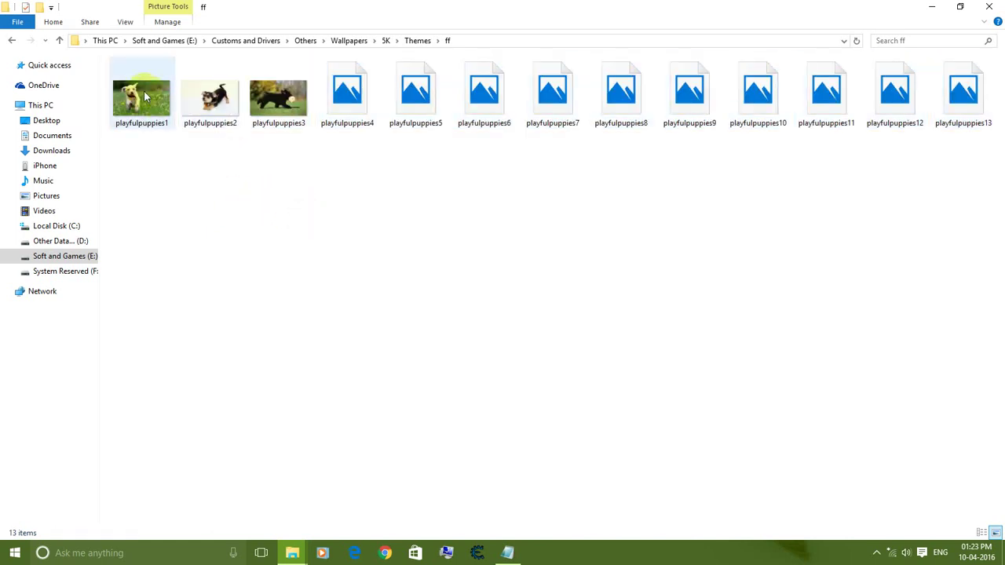
pyautogui.moveTo(993, 195); pyautogui.dragTo(110, 62)
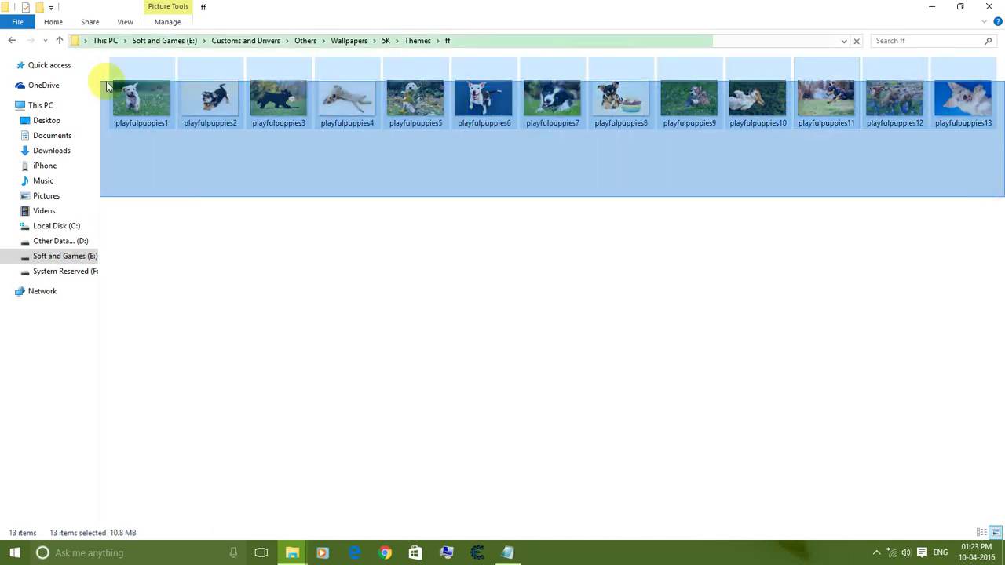
pyautogui.click(202, 146)
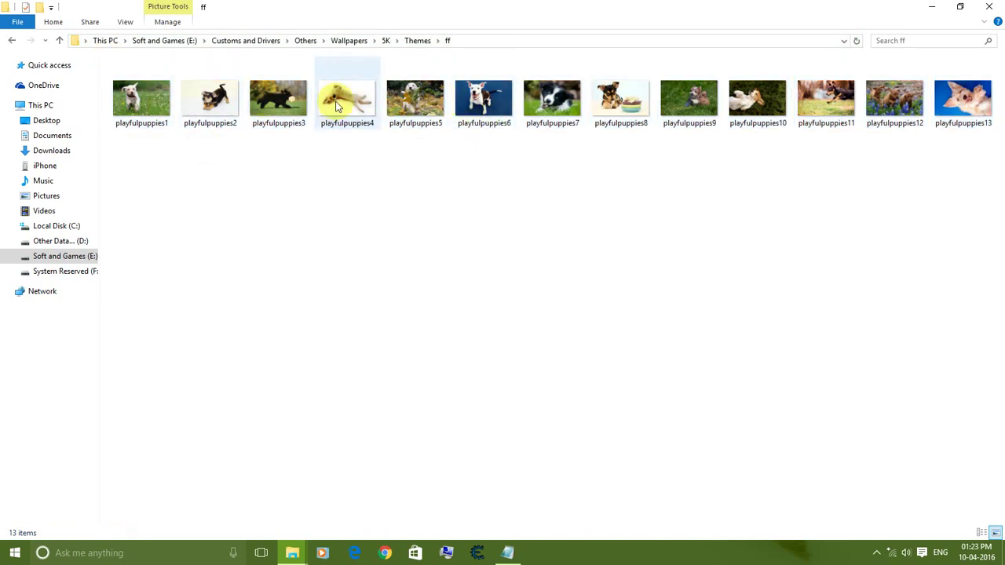
# Set playfulpuppies7 as the desktop background from Photos, then close Photos.
pyautogui.doubleClick(540, 100)
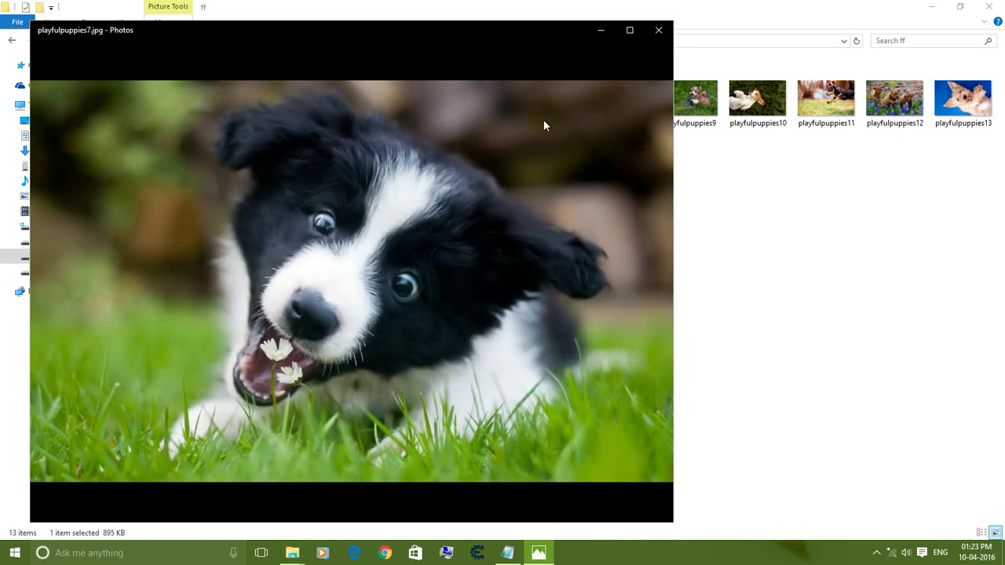
pyautogui.rightClick(544, 120)
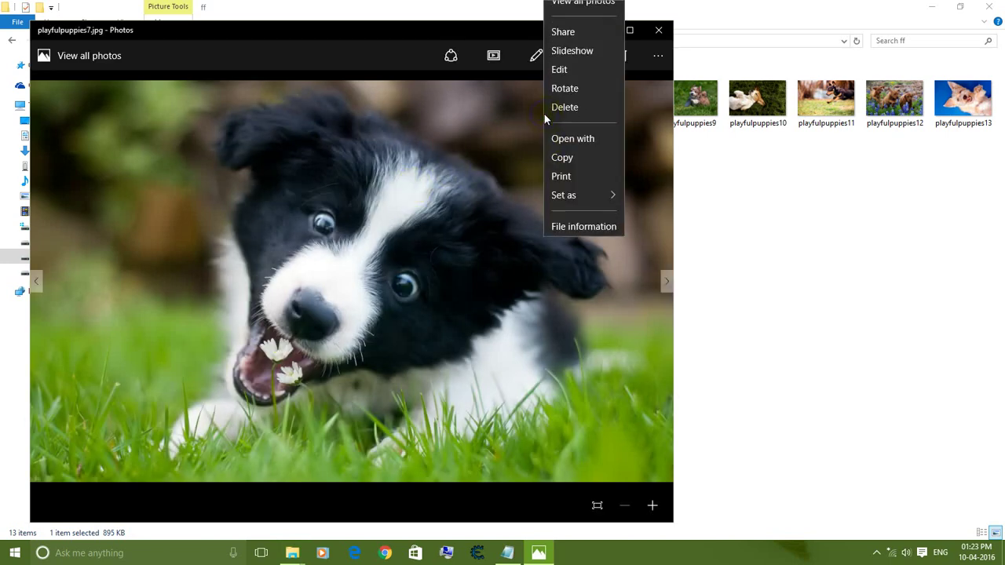
pyautogui.moveTo(582, 204)
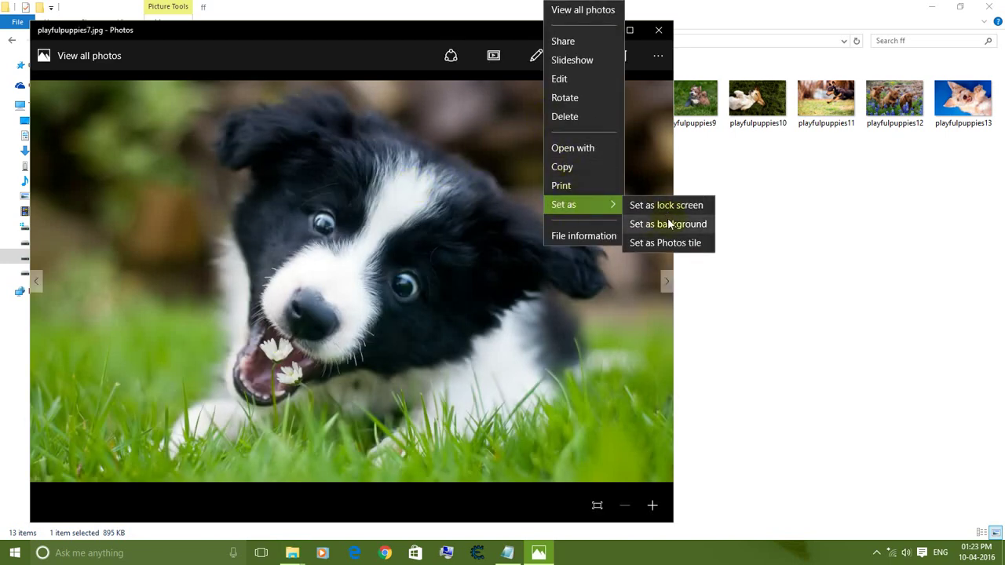
pyautogui.click(669, 223)
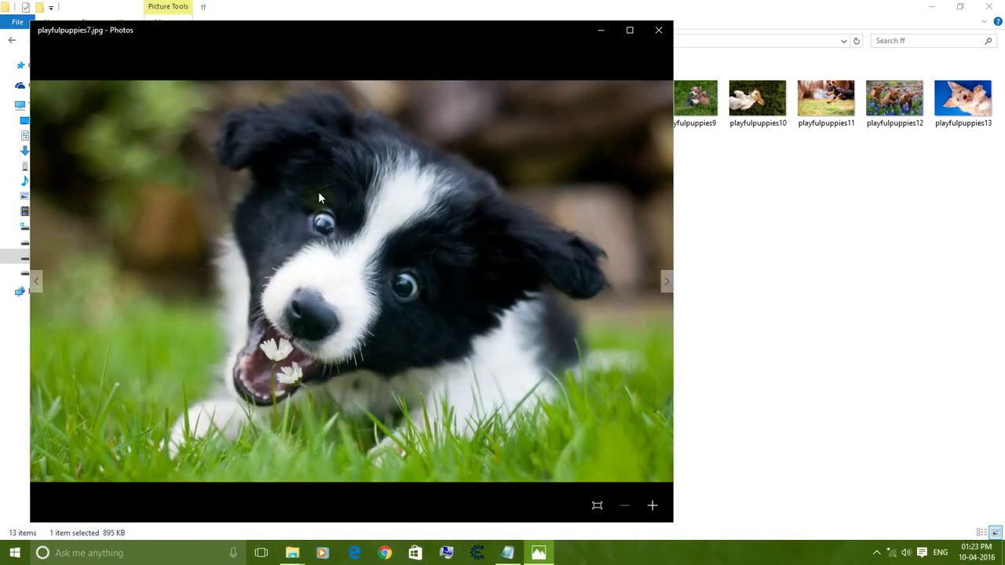
pyautogui.click(650, 32)
# Show the desktop and refresh it to display the border collie puppy.
pyautogui.press('super+d')
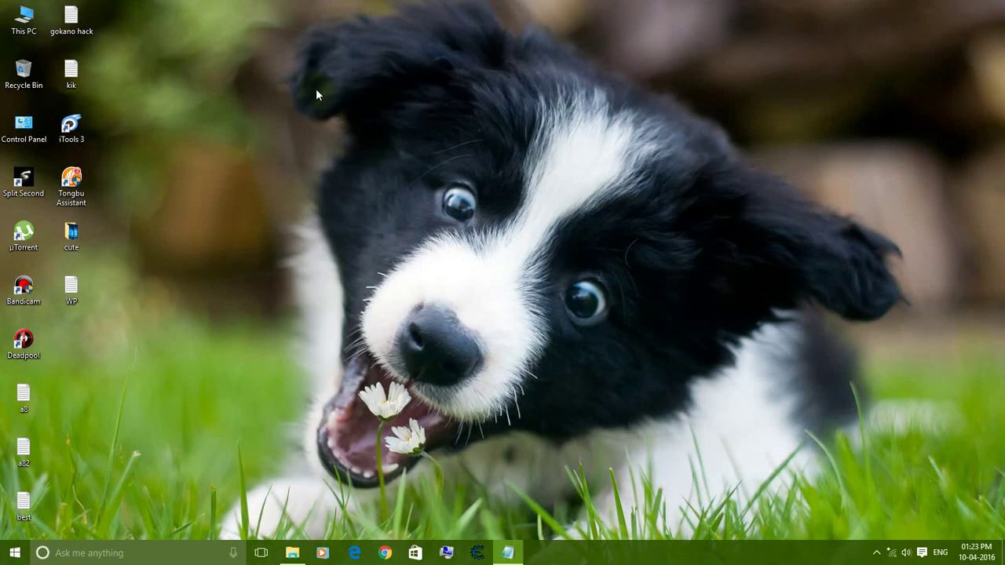
pyautogui.click(317, 91)
pyautogui.rightClick(359, 77)
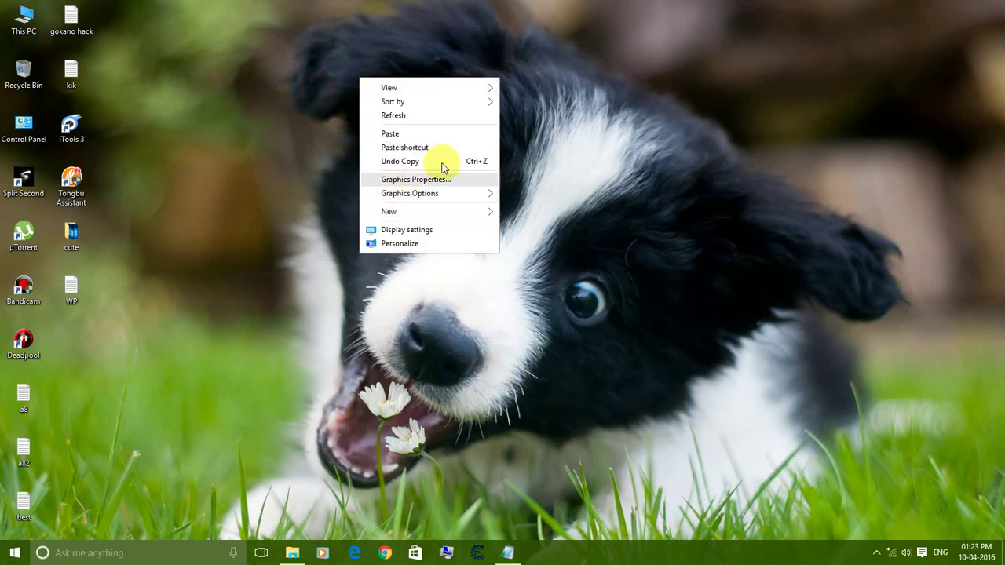
pyautogui.rightClick(291, 108)
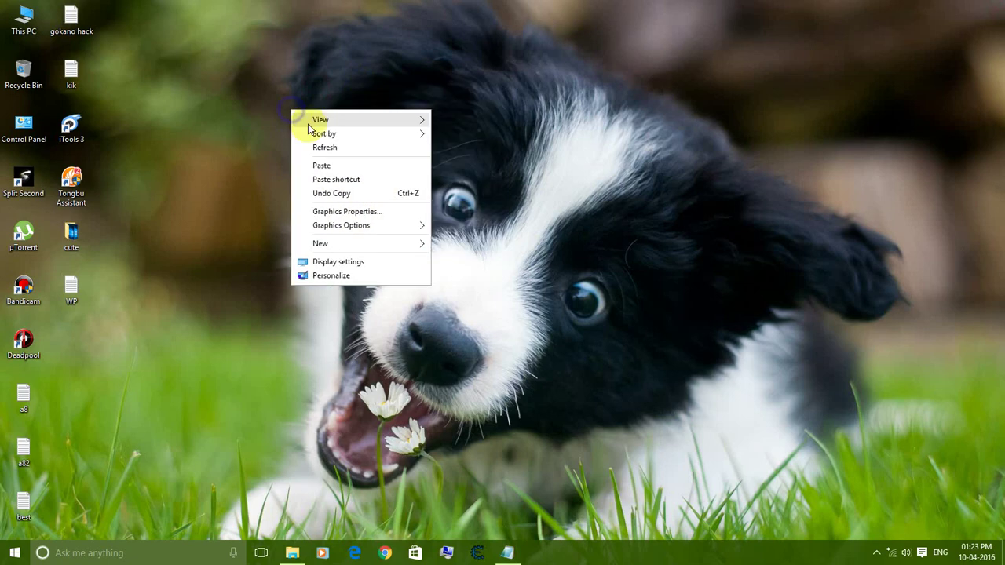
pyautogui.click(306, 146)
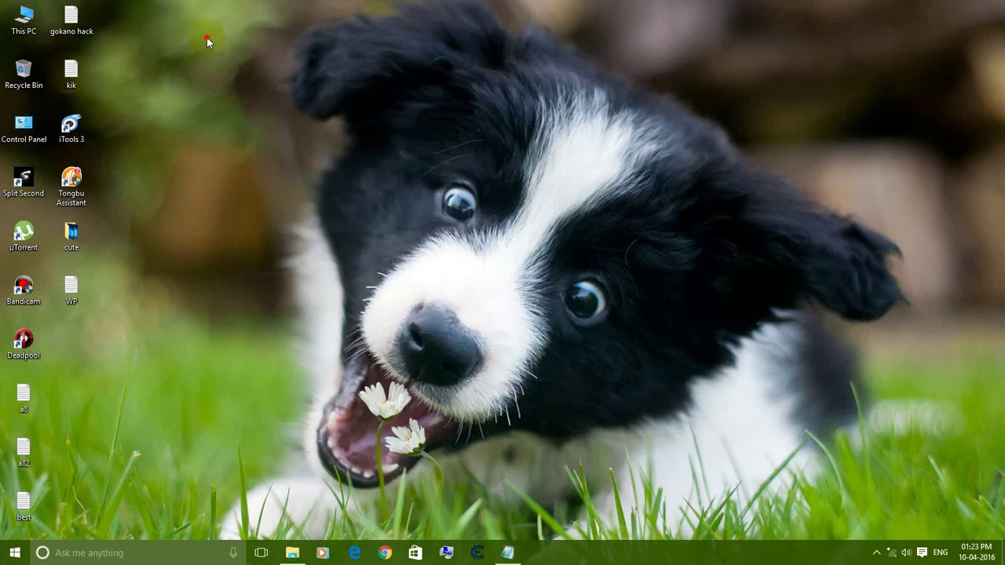